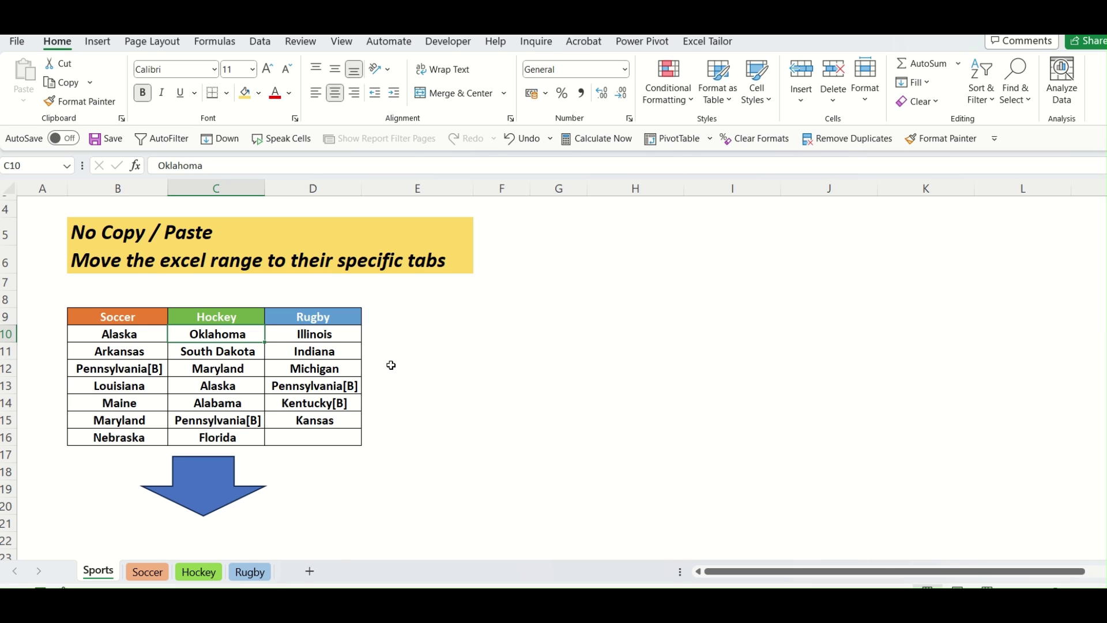
Step: Select the Soccer, Hockey and Rugby header cells on Sports and glance at the Soccer sheet
drag(128, 316, 294, 316)
click(113, 315)
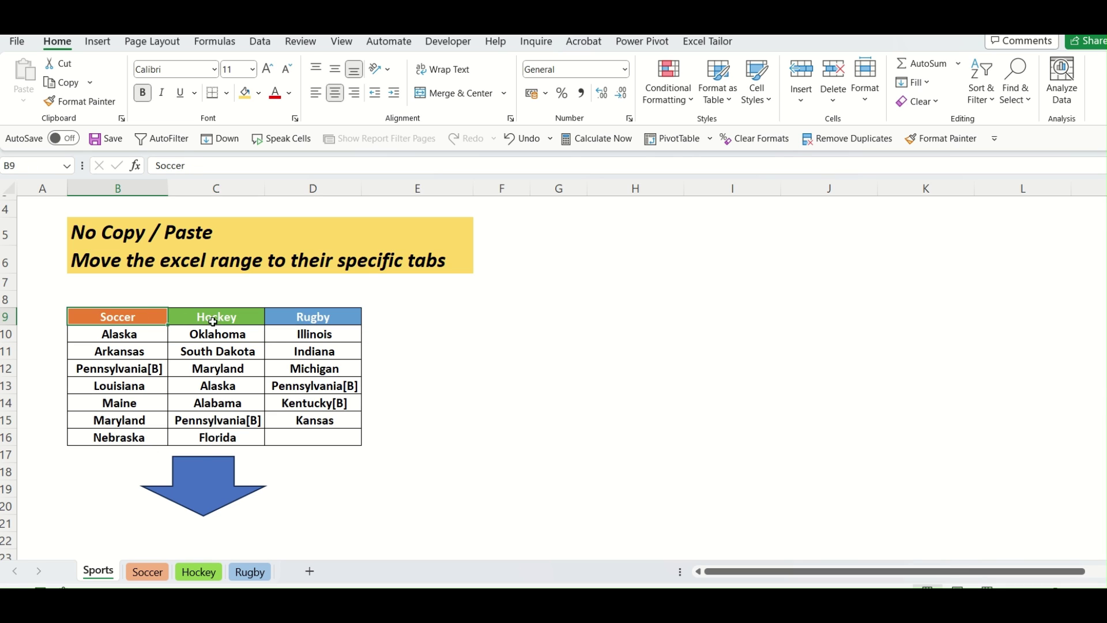
click(212, 316)
click(315, 316)
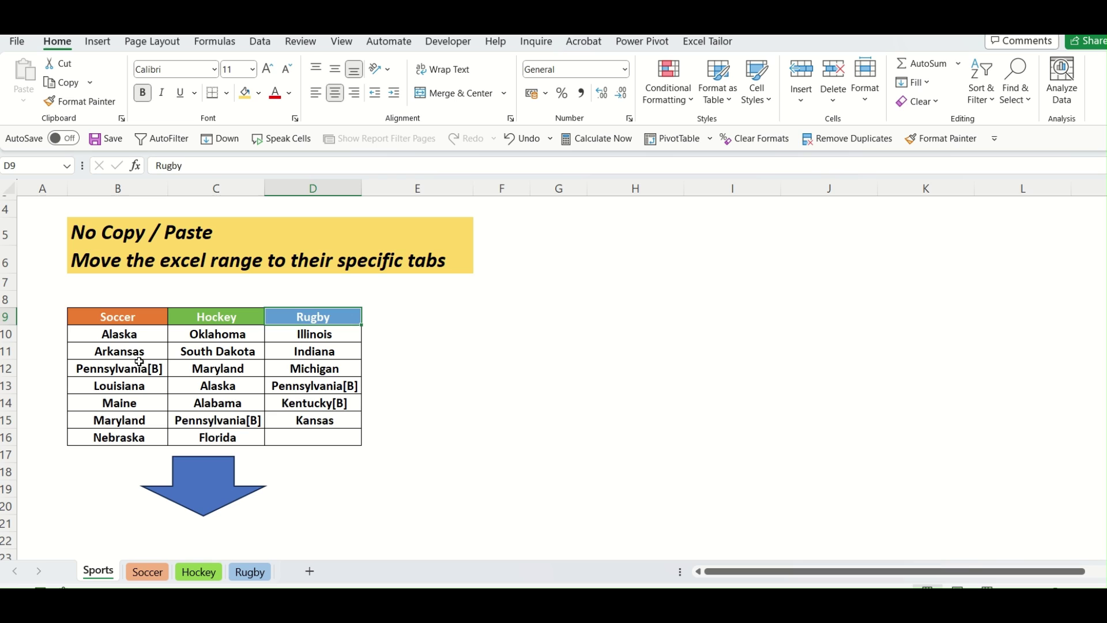
drag(135, 318, 146, 438)
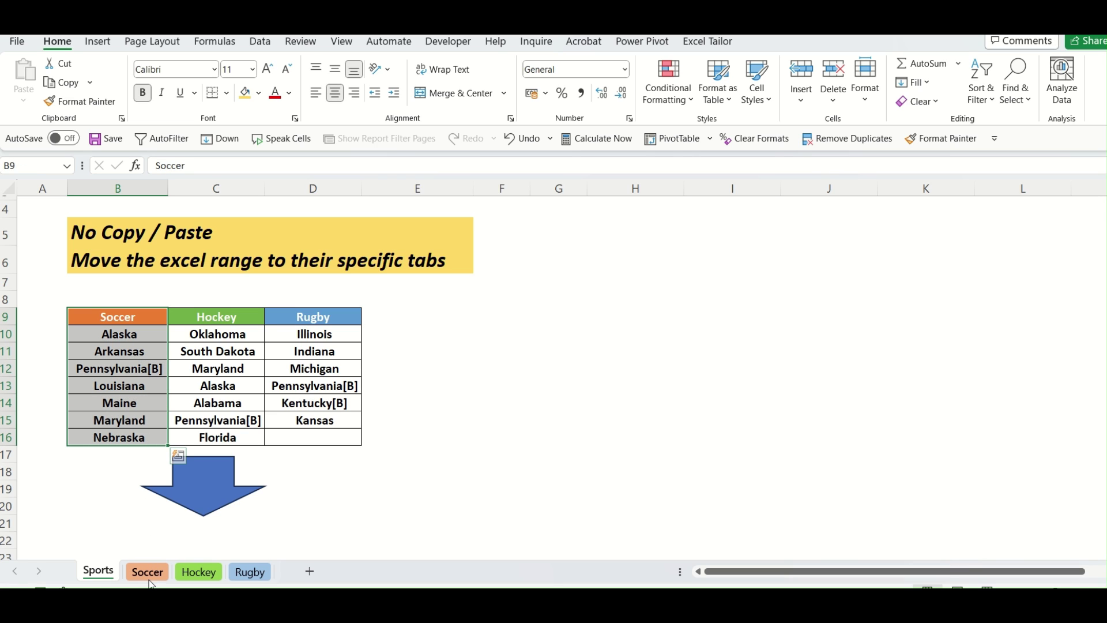
click(124, 315)
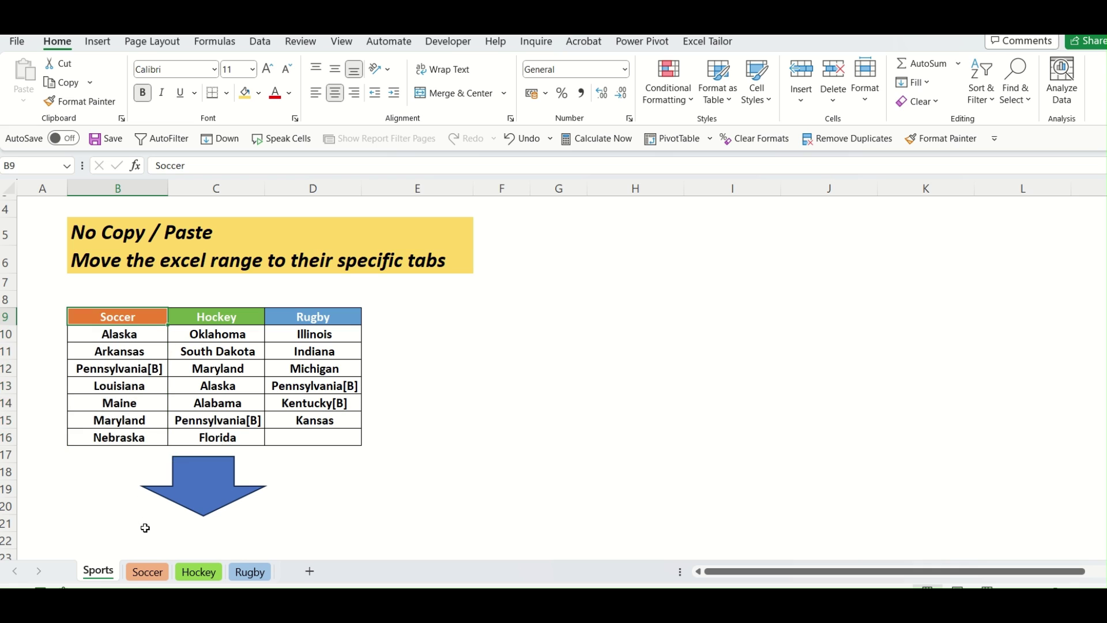
click(155, 574)
click(101, 571)
Step: Select the Soccer, Hockey and Rugby columns B9:B16, C9:C16 and D9:D16 on Sports
drag(123, 316, 121, 438)
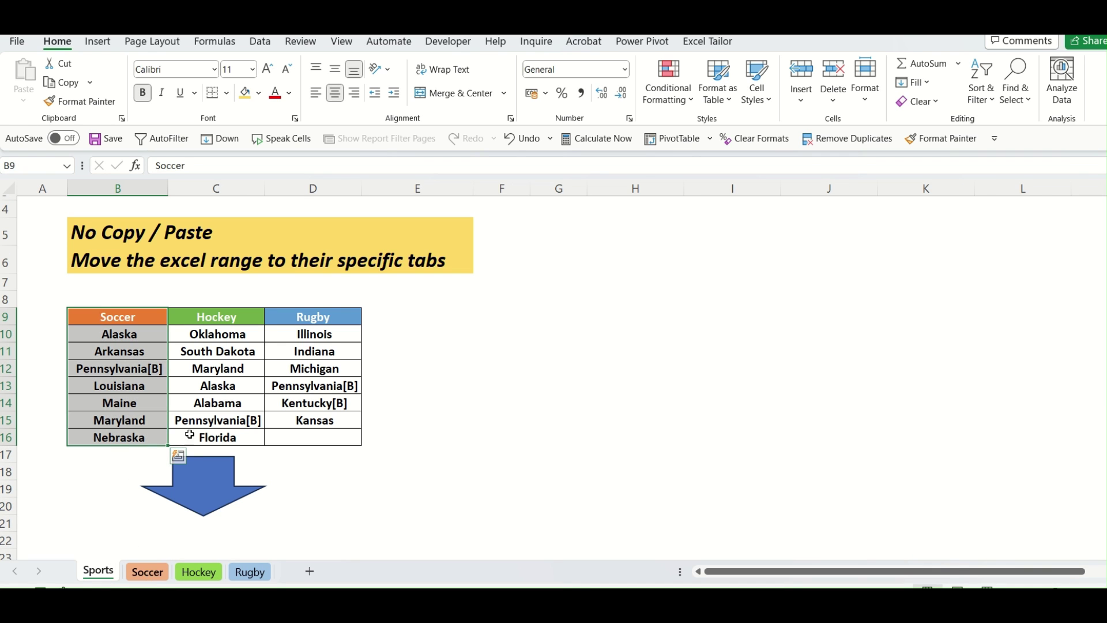
drag(233, 309, 226, 438)
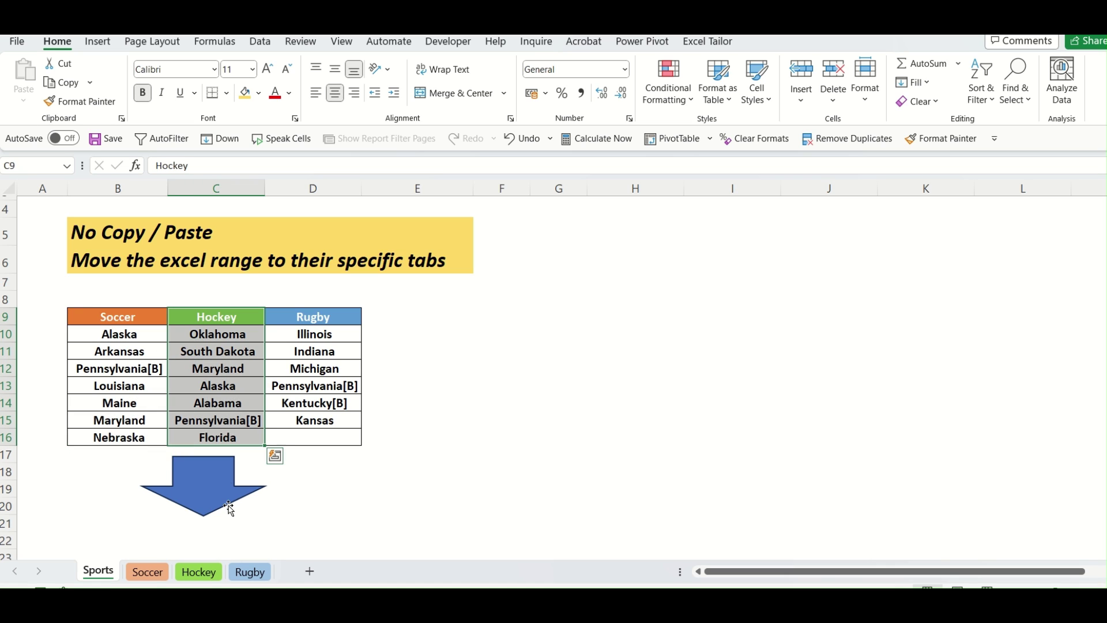
drag(310, 319, 302, 436)
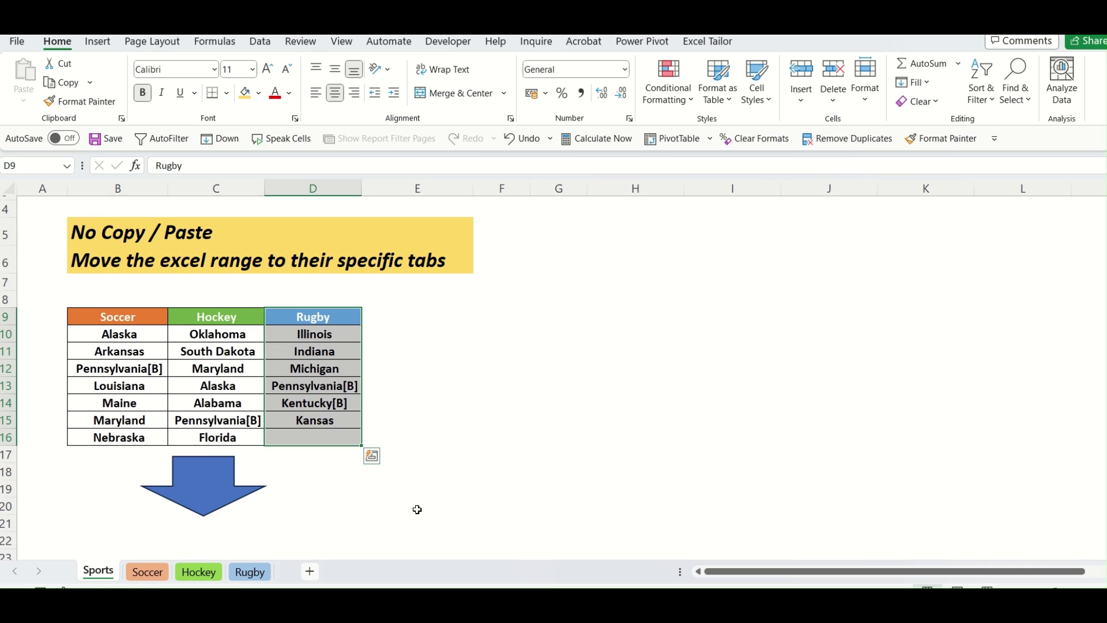
scroll(473, 478, up, 1)
click(502, 467)
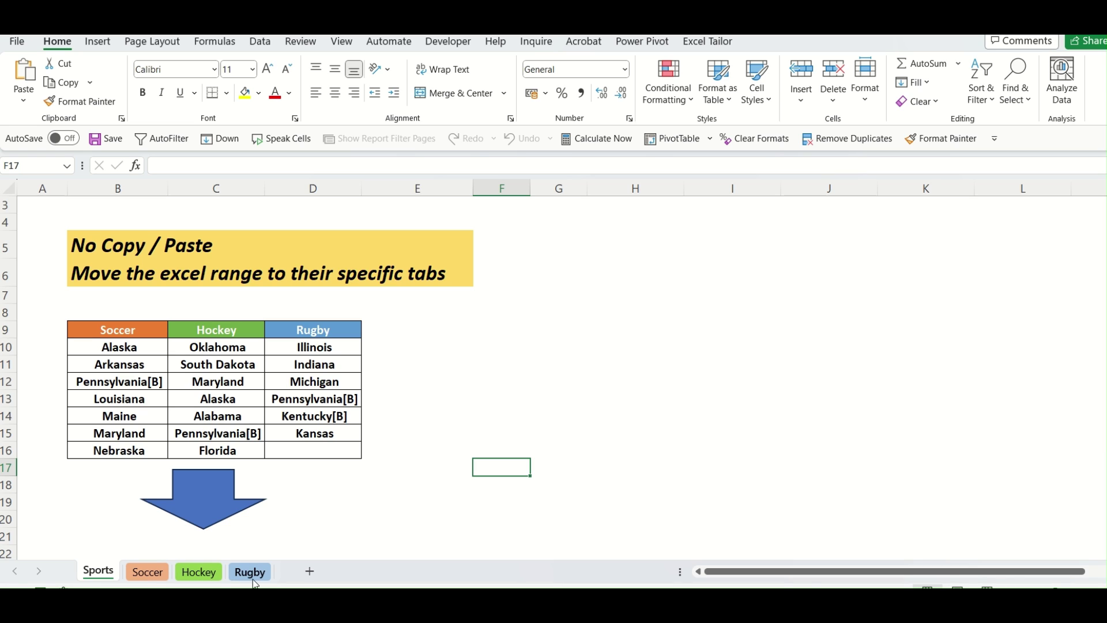
Step: Group the Soccer through Rugby sheets and delete them
click(136, 570)
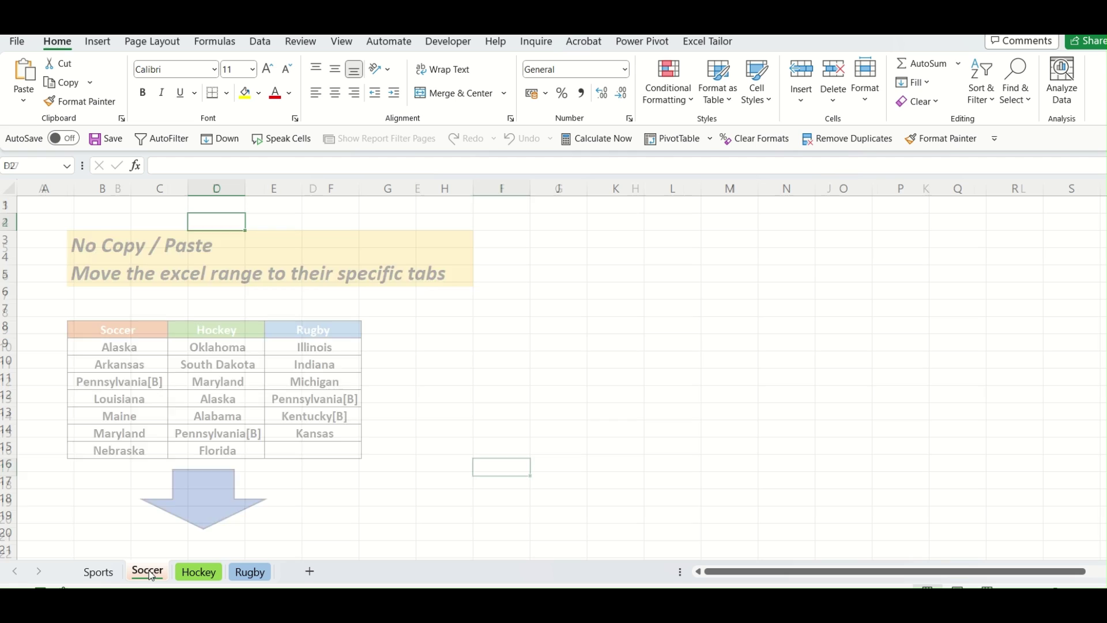
shift+click(260, 570)
right_click(260, 570)
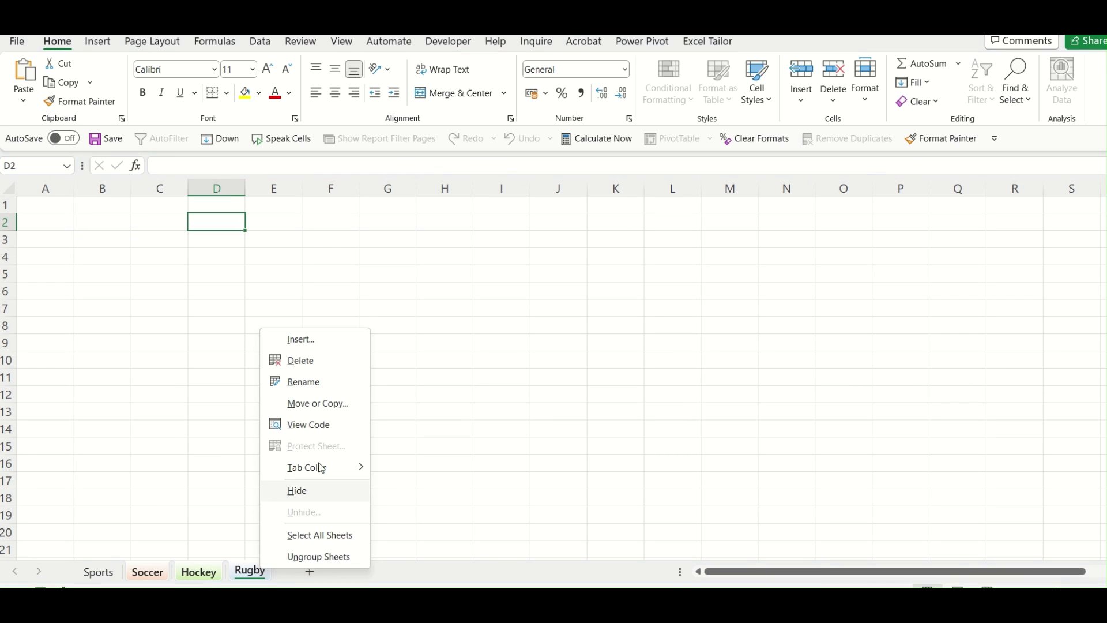
click(305, 361)
Step: Reselect the Soccer, Hockey and Rugby headers and the Soccer states on Sports
click(399, 526)
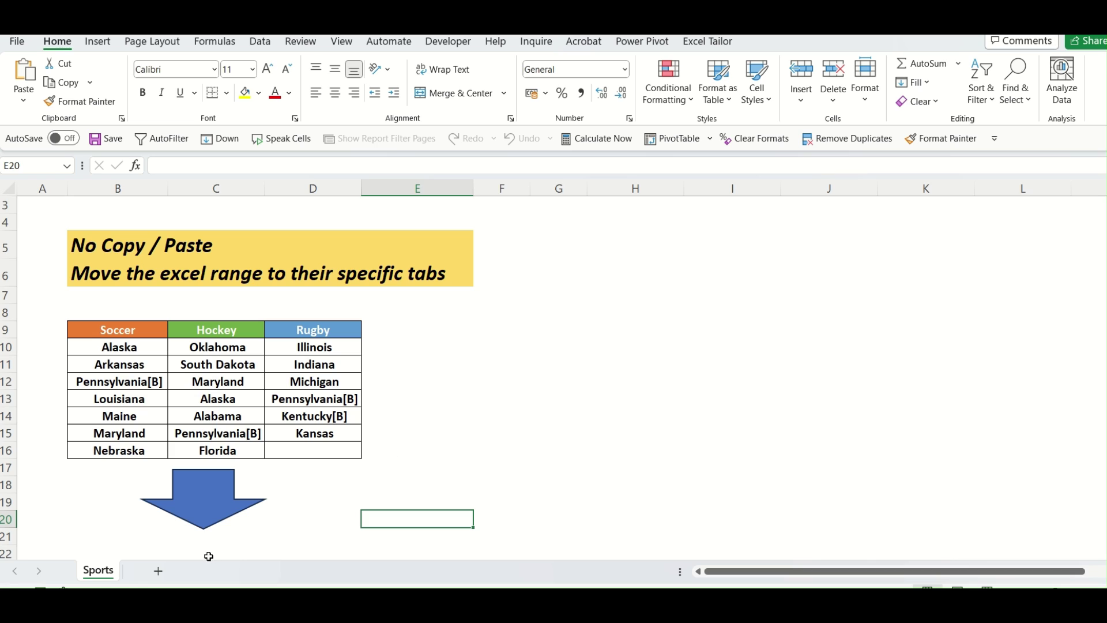
drag(115, 327, 297, 328)
click(486, 426)
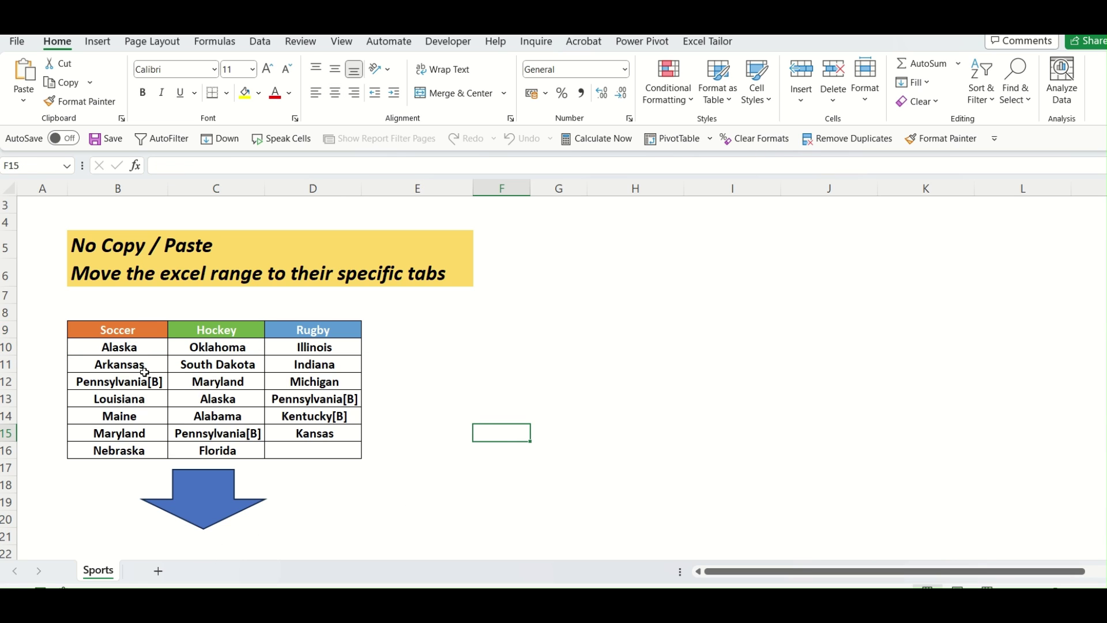
drag(123, 333, 278, 334)
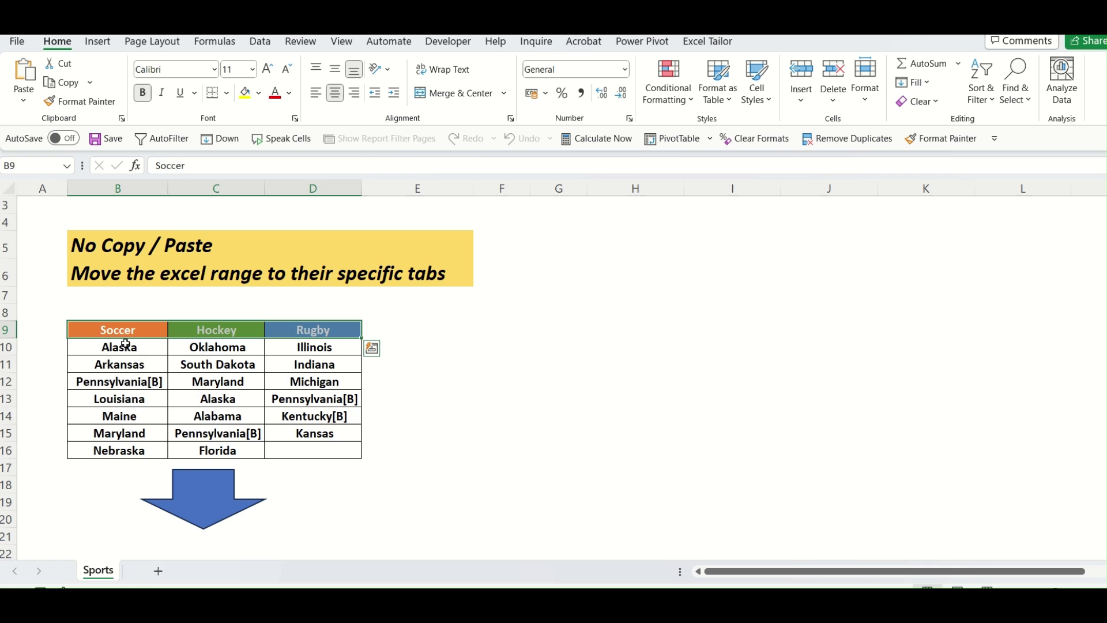
drag(122, 348, 122, 453)
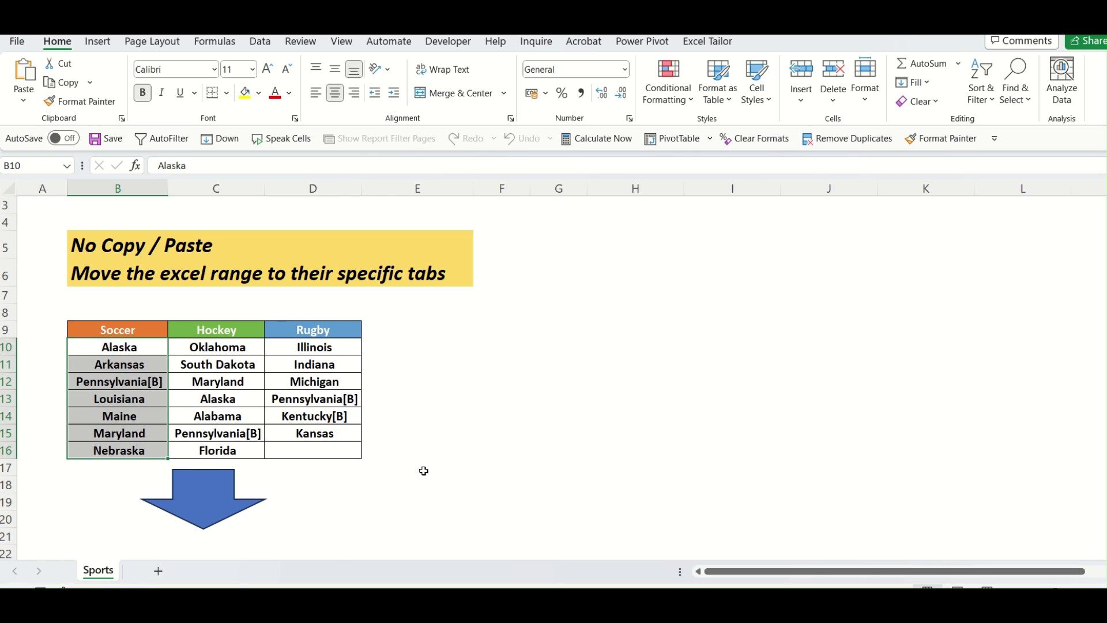
click(422, 469)
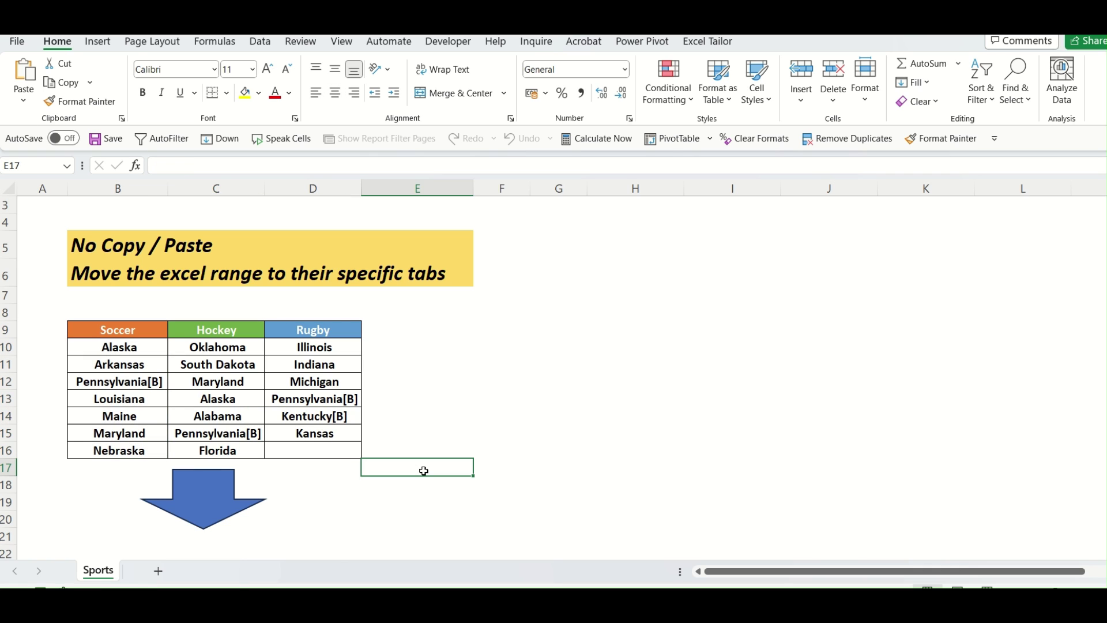
Step: Use Excel Tailor's Add Sheets with headers $B$9:$D$9 to create Soccer, Hockey and Rugby sheets
click(714, 40)
click(628, 362)
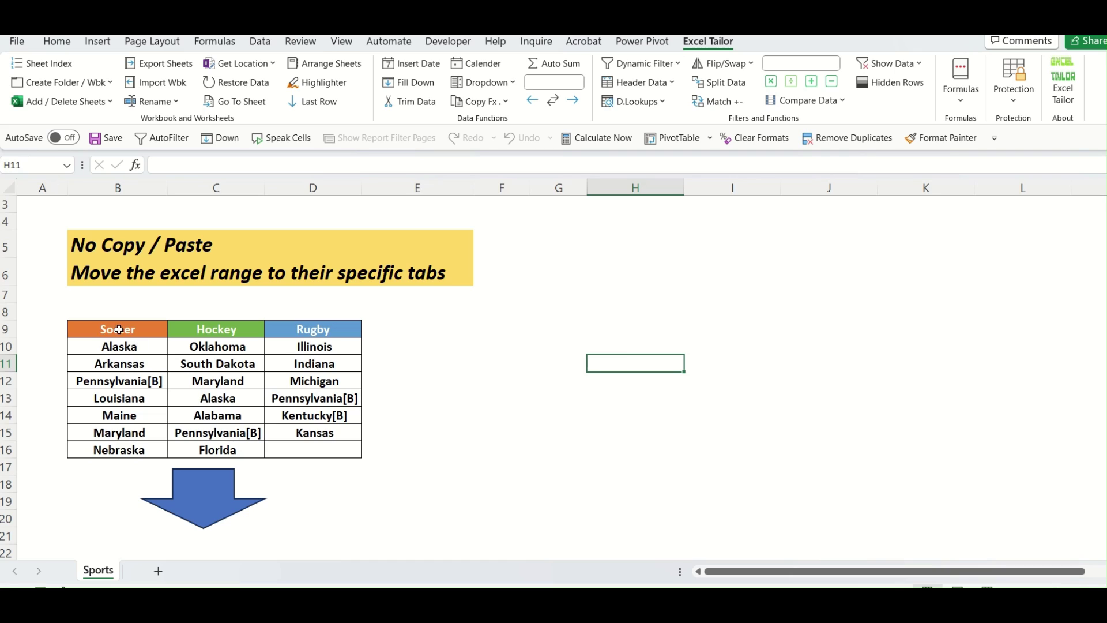
click(107, 110)
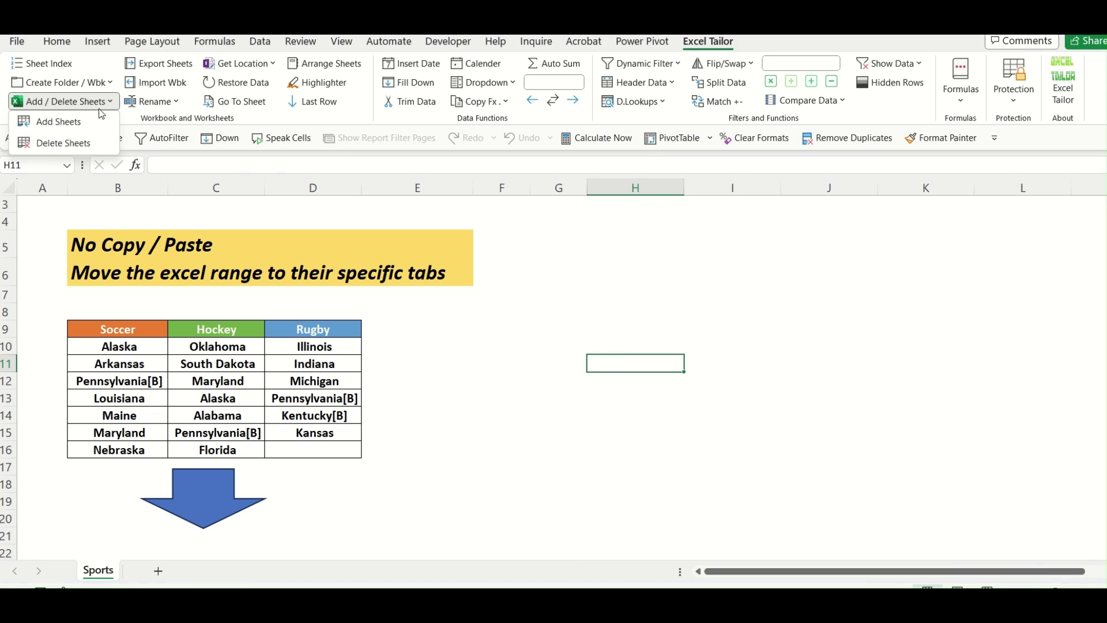
click(74, 121)
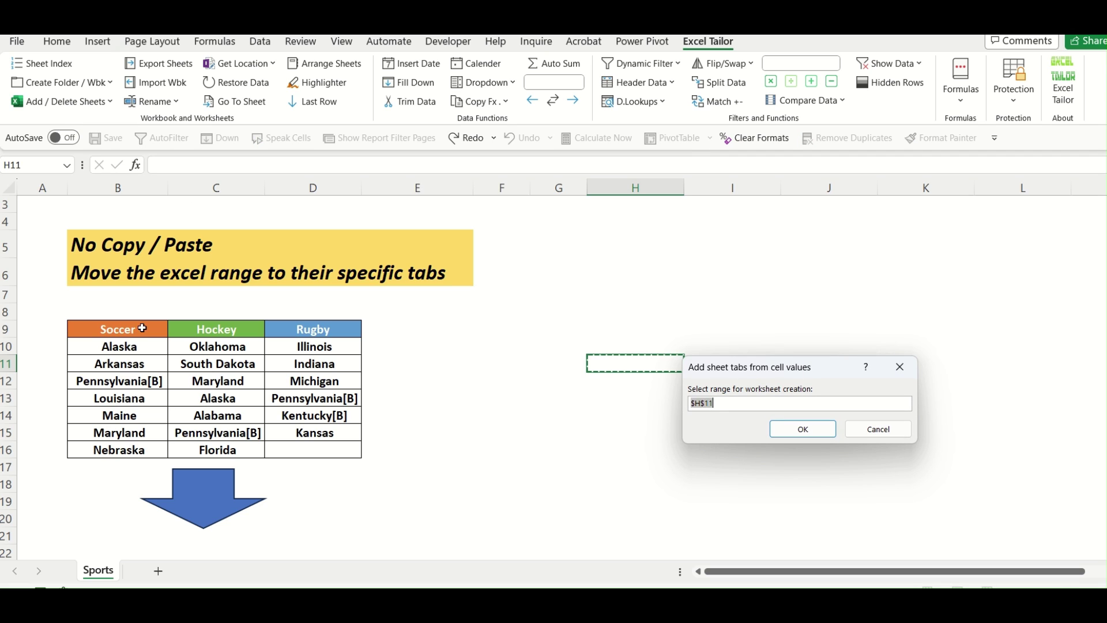
drag(109, 330, 295, 330)
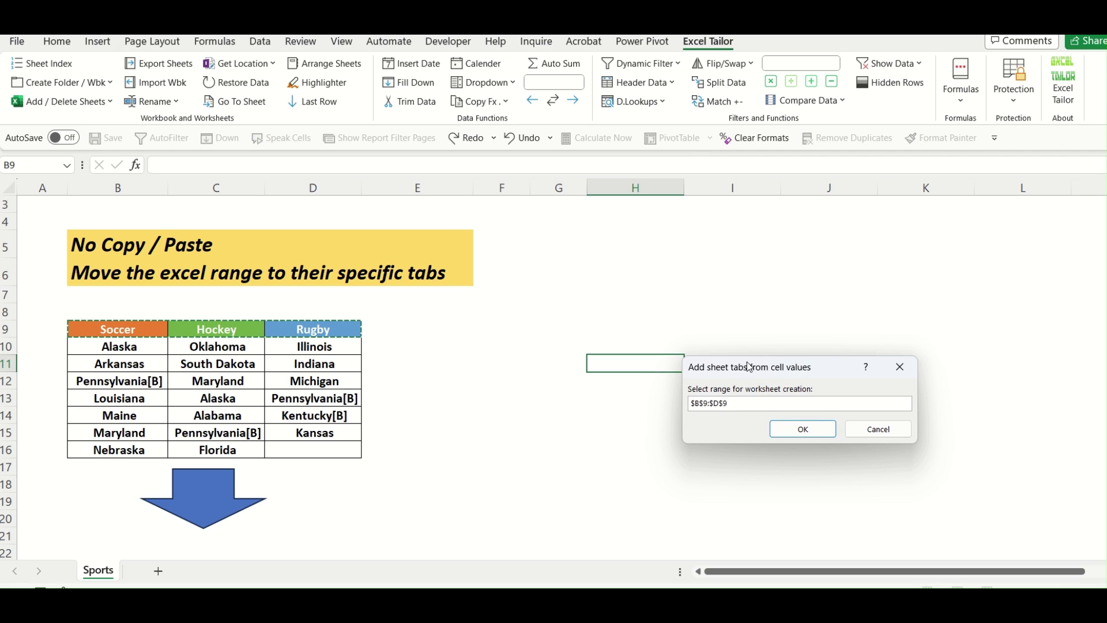
drag(749, 370, 470, 357)
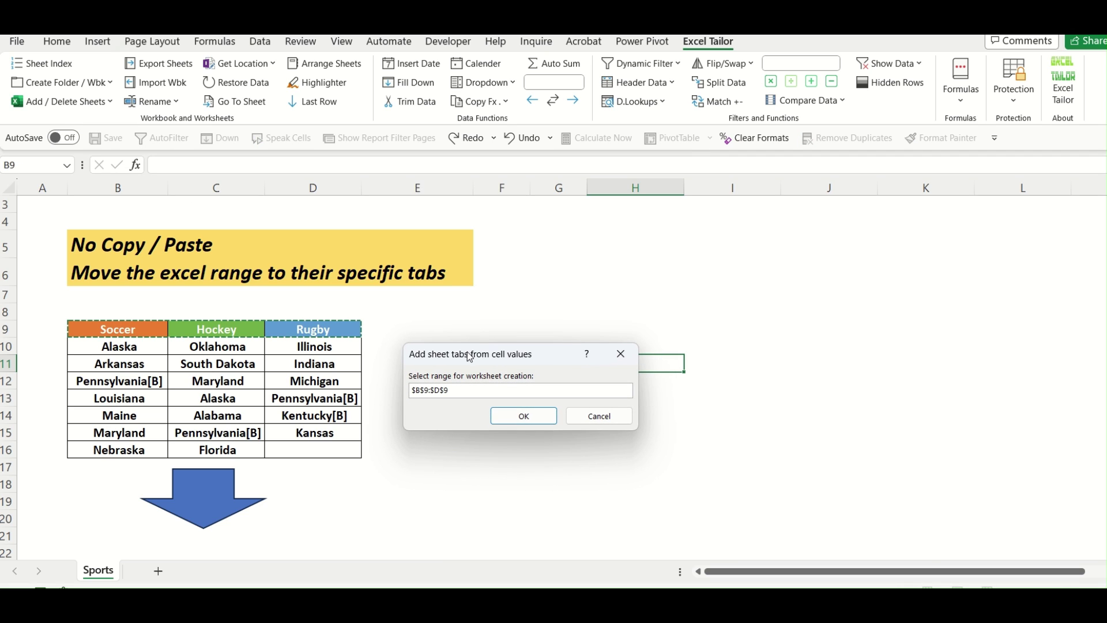
click(528, 416)
click(431, 463)
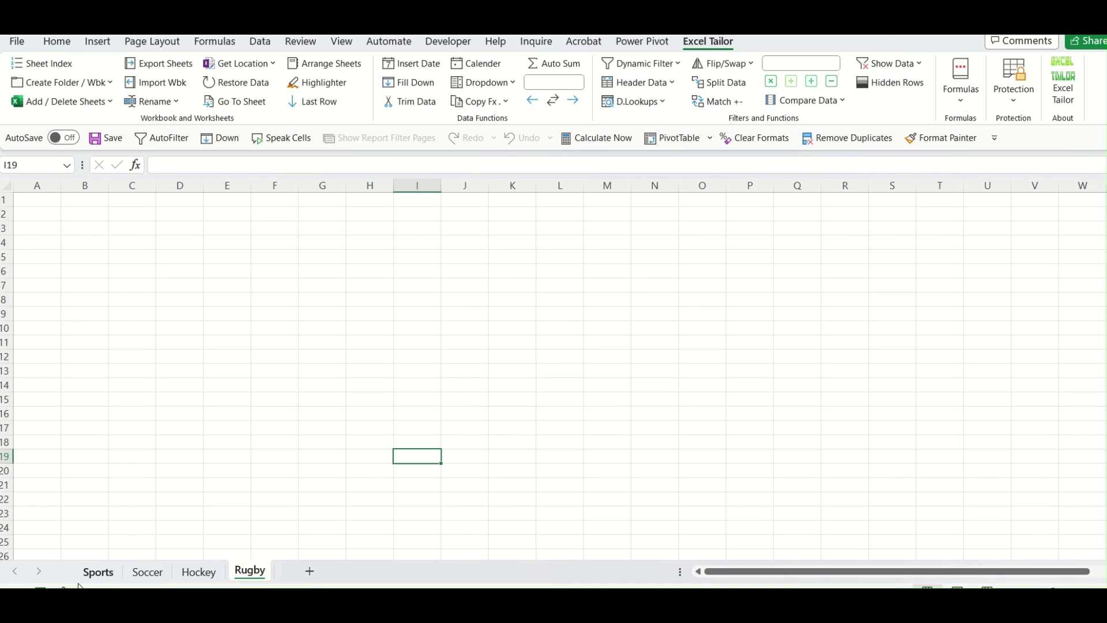
Step: Look through the new empty Soccer, Hockey and Rugby sheets, ending on Soccer
click(115, 570)
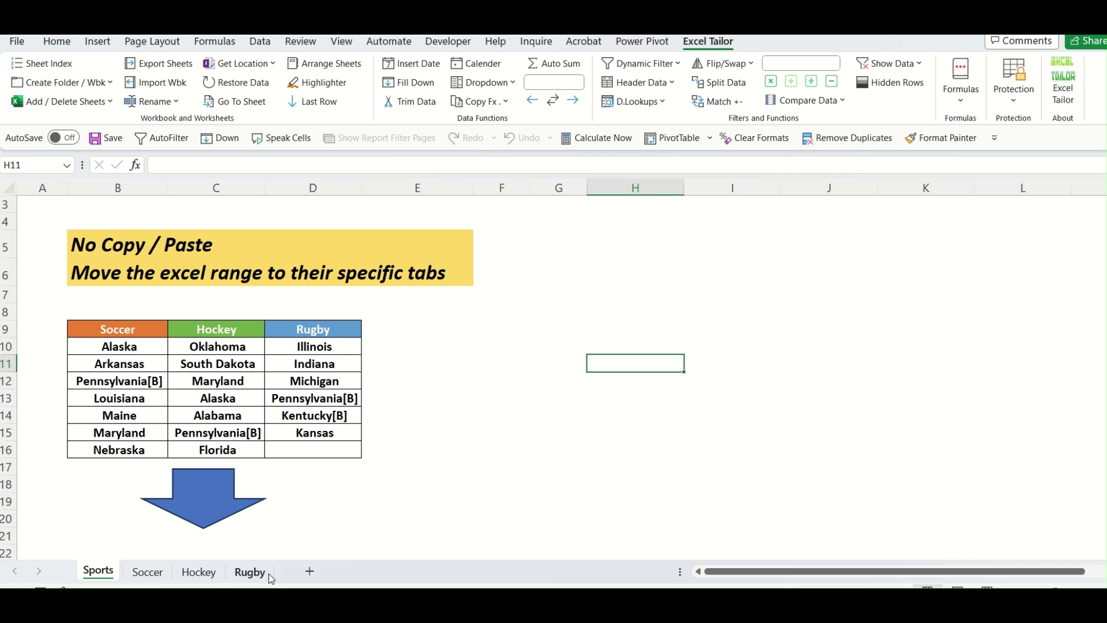
click(511, 520)
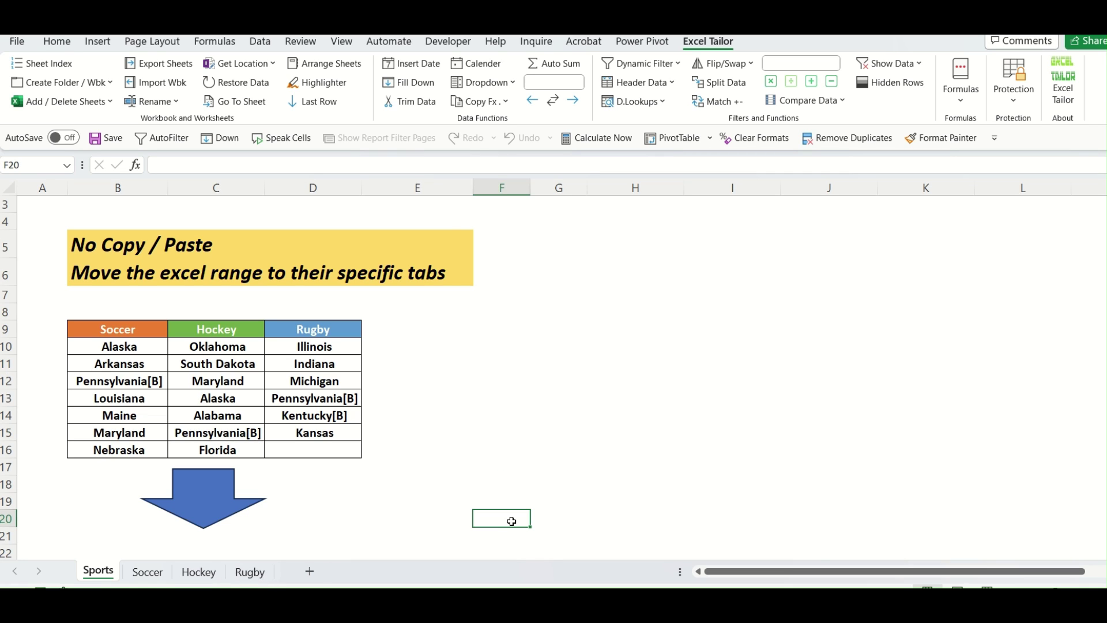
click(152, 574)
click(198, 573)
click(248, 574)
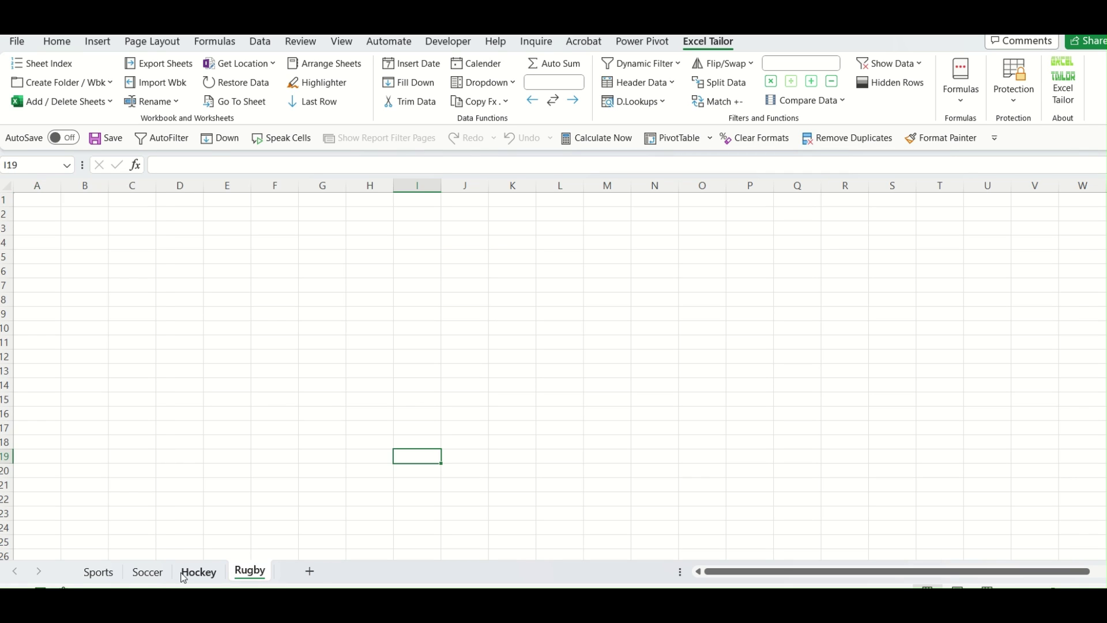
click(166, 576)
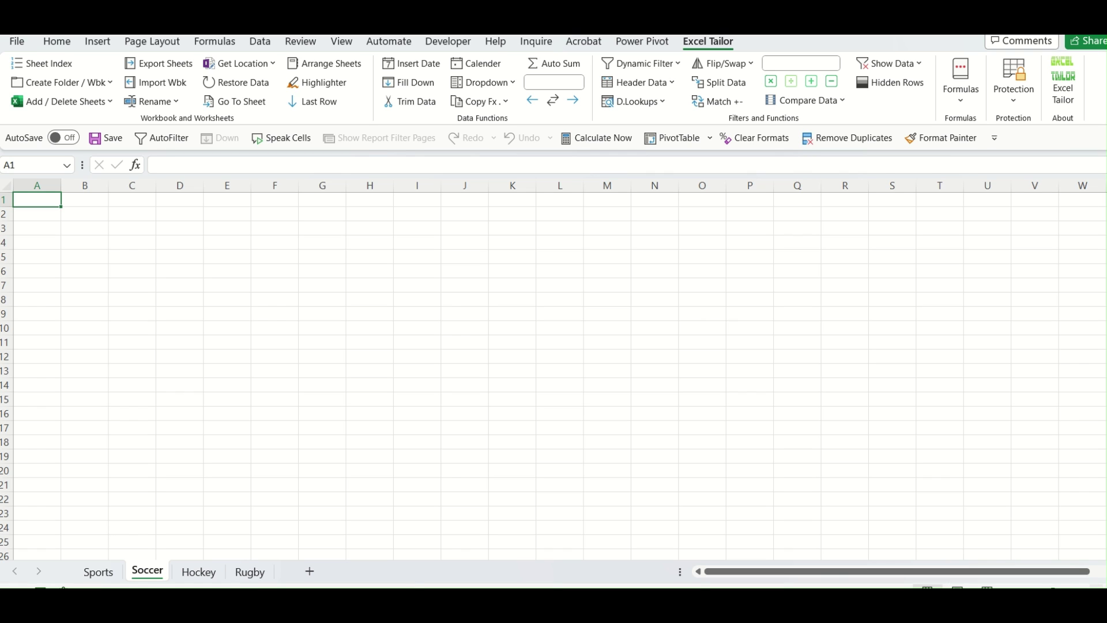
Step: Zoom in three times on the Soccer sheet, then further on the Rugby sheet
click(1098, 585)
click(1097, 585)
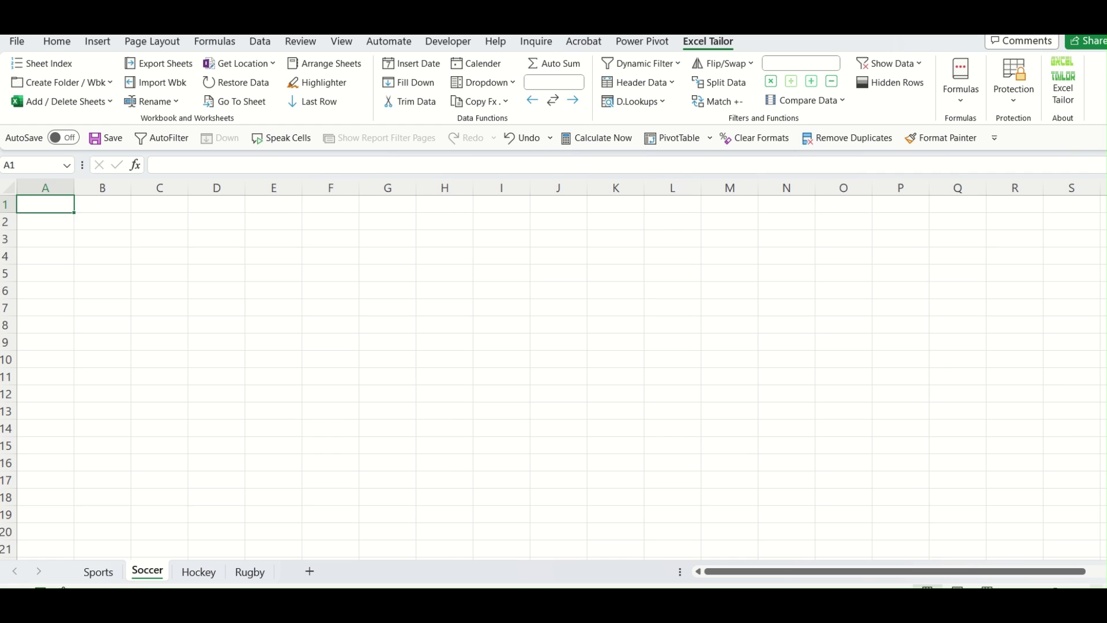
click(1097, 585)
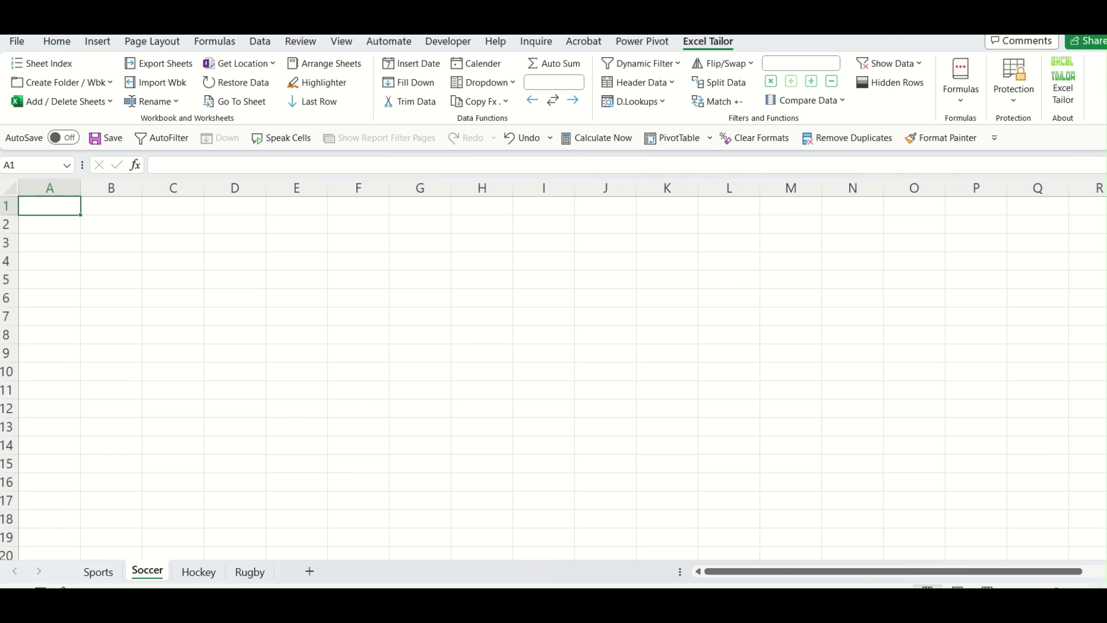
click(196, 577)
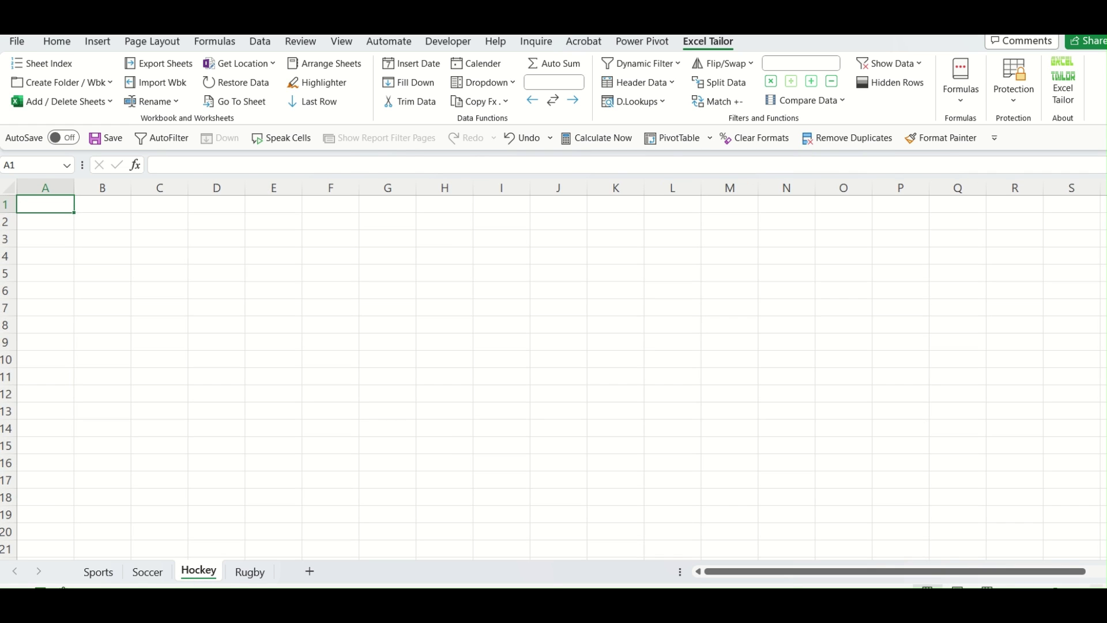
click(249, 571)
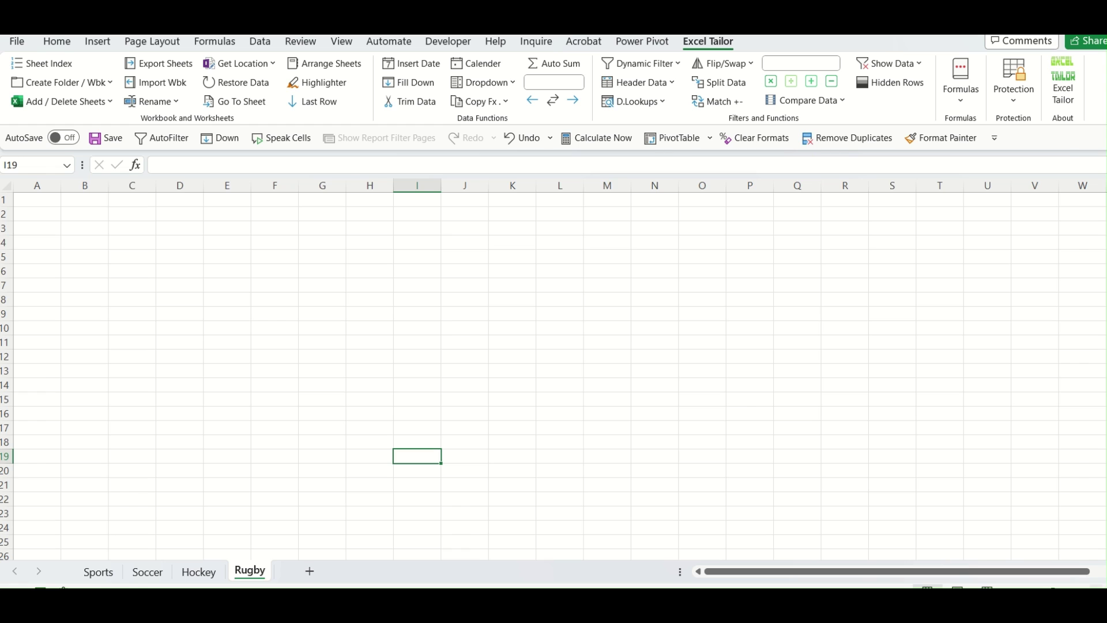
click(1097, 586)
click(1097, 586)
click(412, 507)
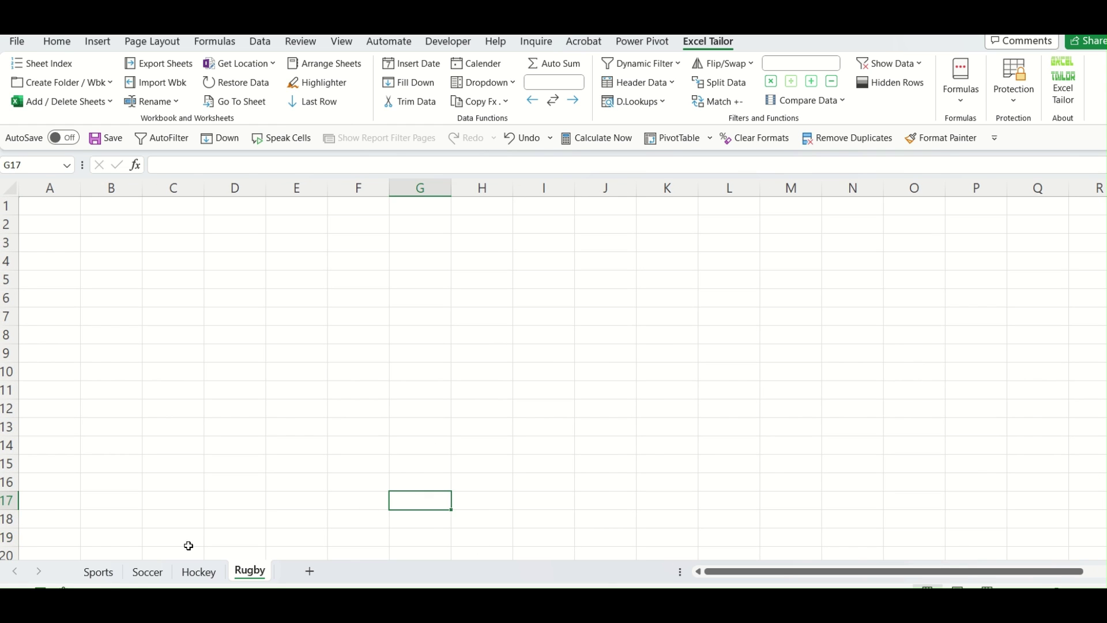
Step: Group Soccer through Rugby and insert the sheet name into $E$1 via Excel Tailor > Get Location > Sheet Name
click(99, 573)
click(148, 573)
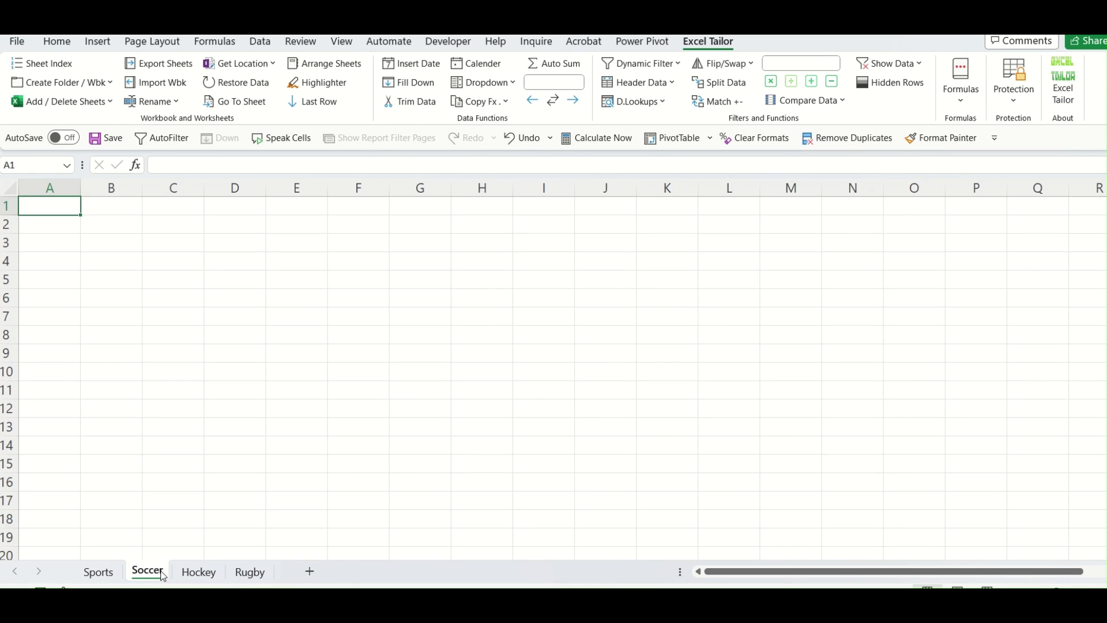
shift+click(259, 574)
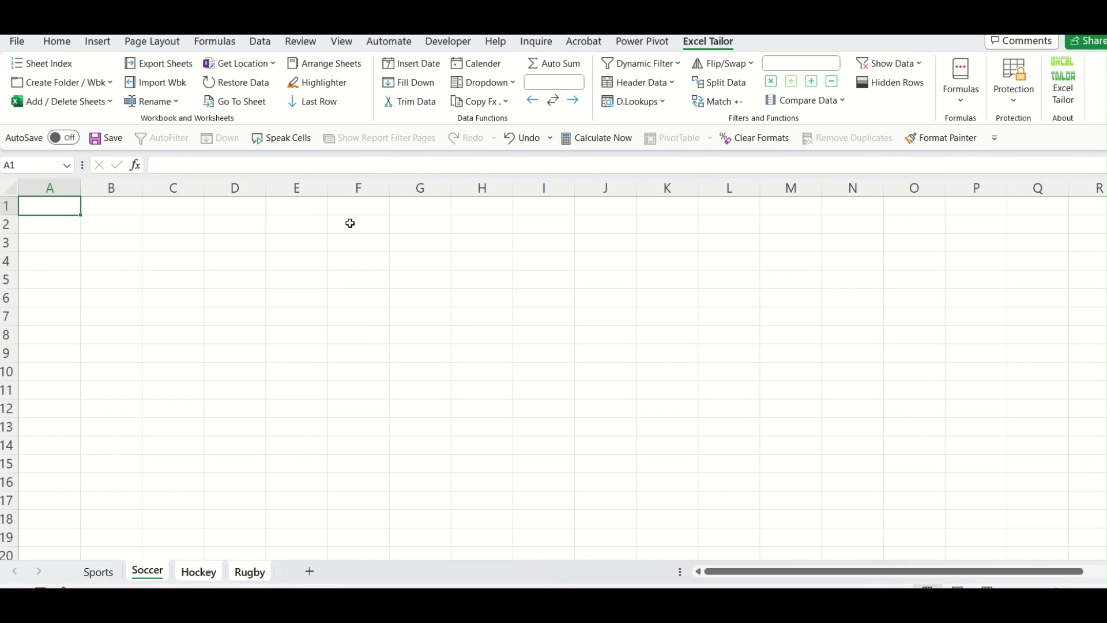
click(293, 210)
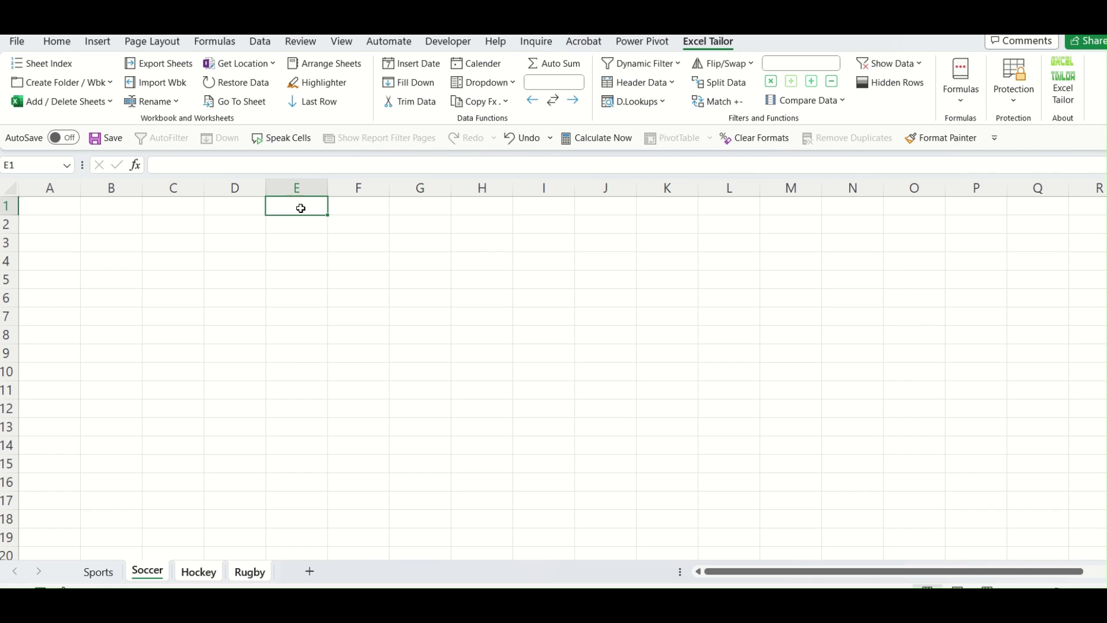
click(273, 68)
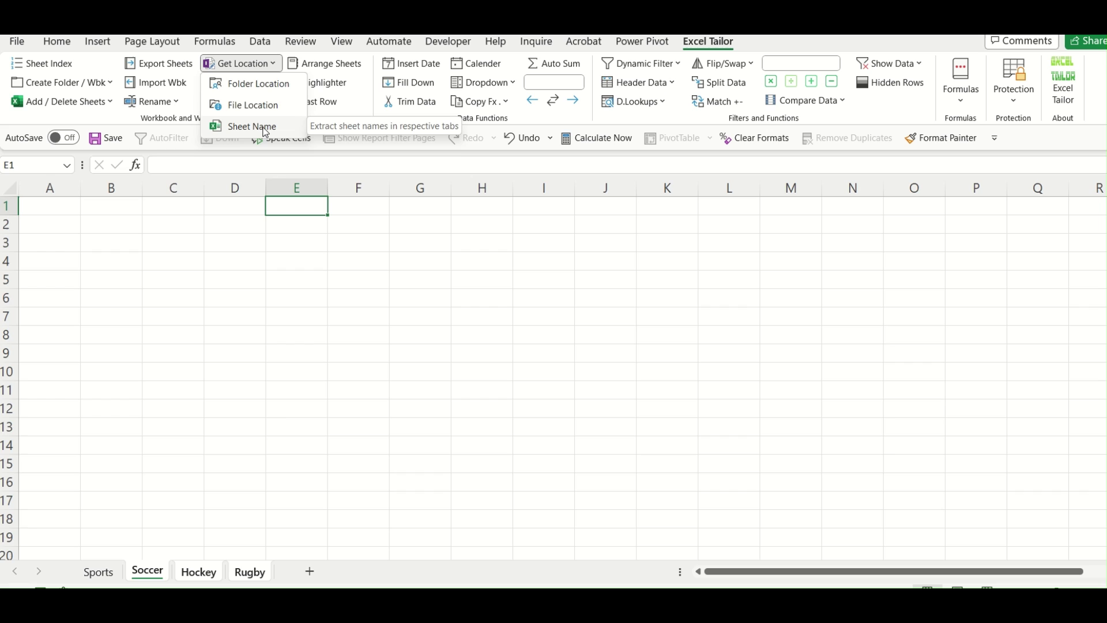
click(265, 128)
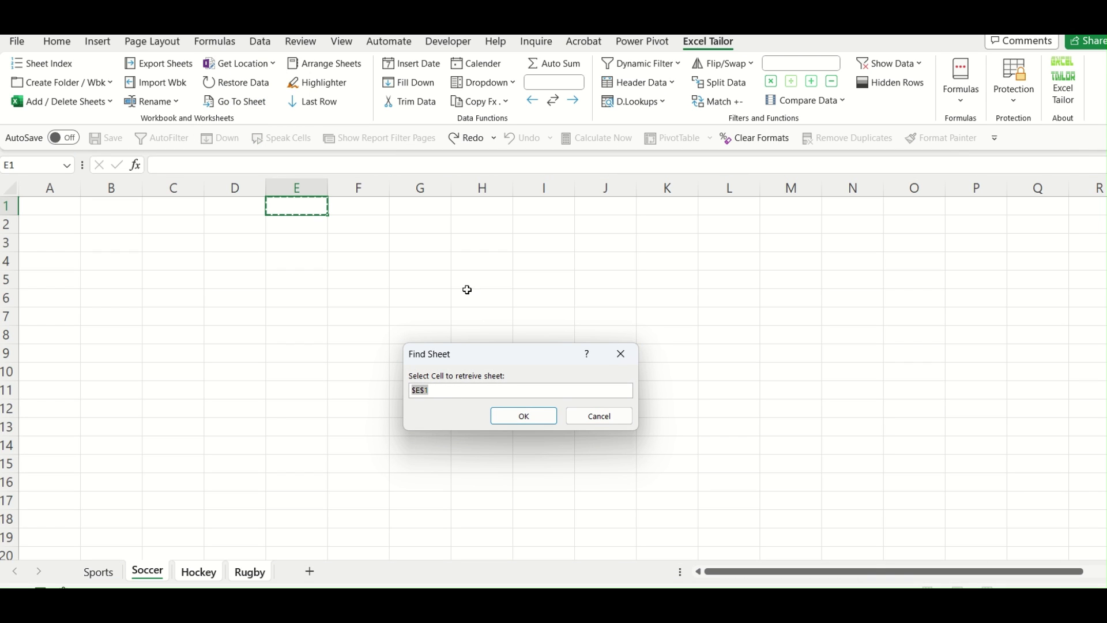
click(298, 207)
click(524, 416)
Step: Confirm E1 on Soccer, Hockey and Rugby shows each sheet's own name
click(417, 395)
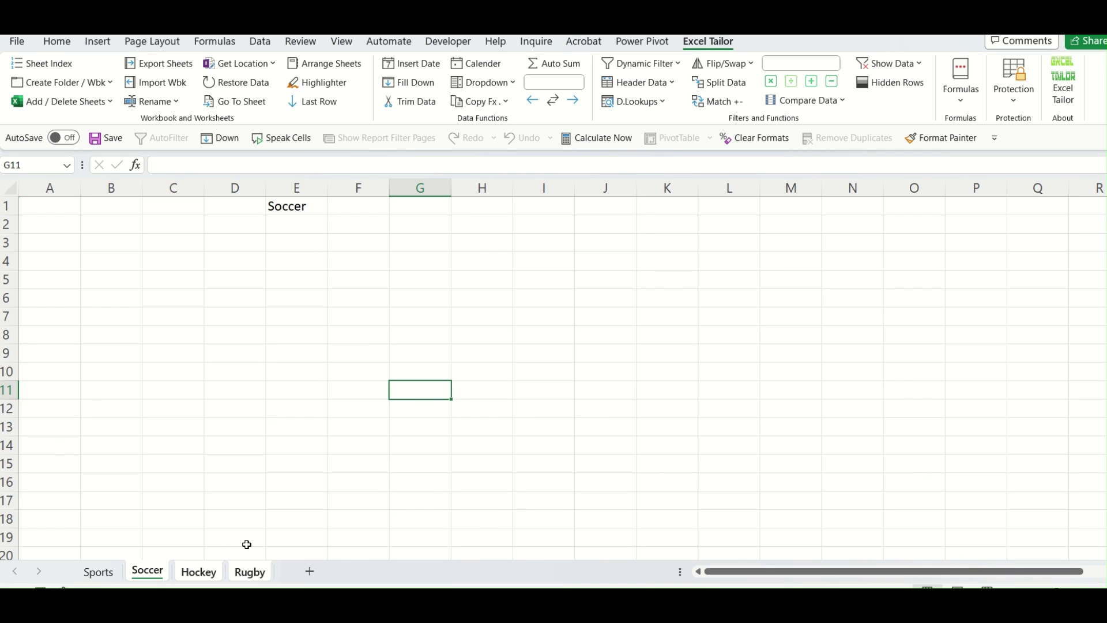
click(100, 571)
click(162, 571)
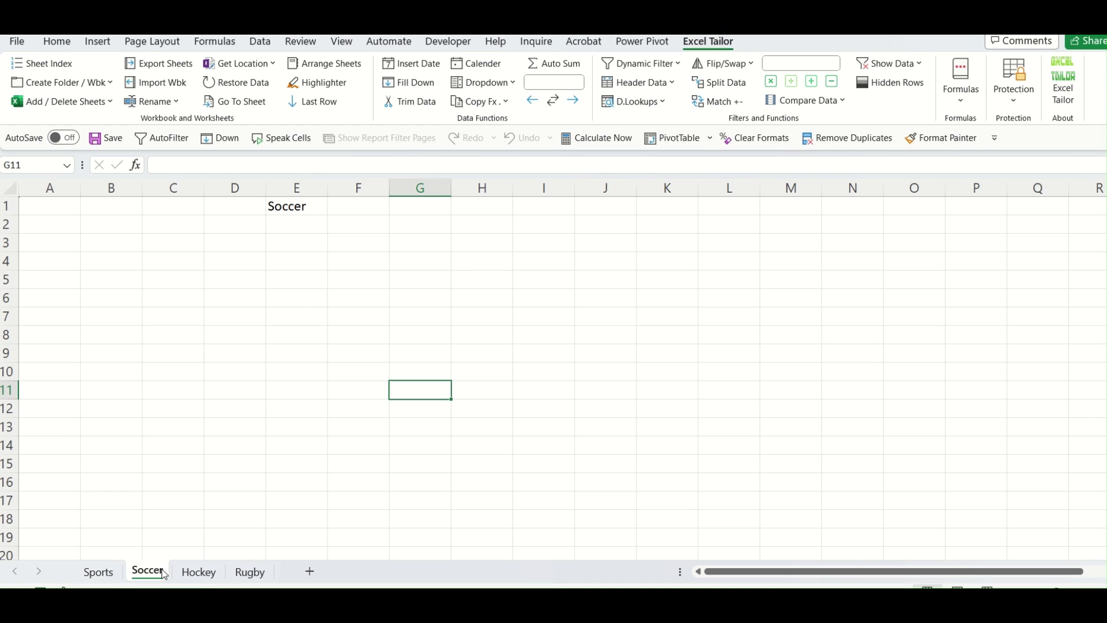
click(206, 577)
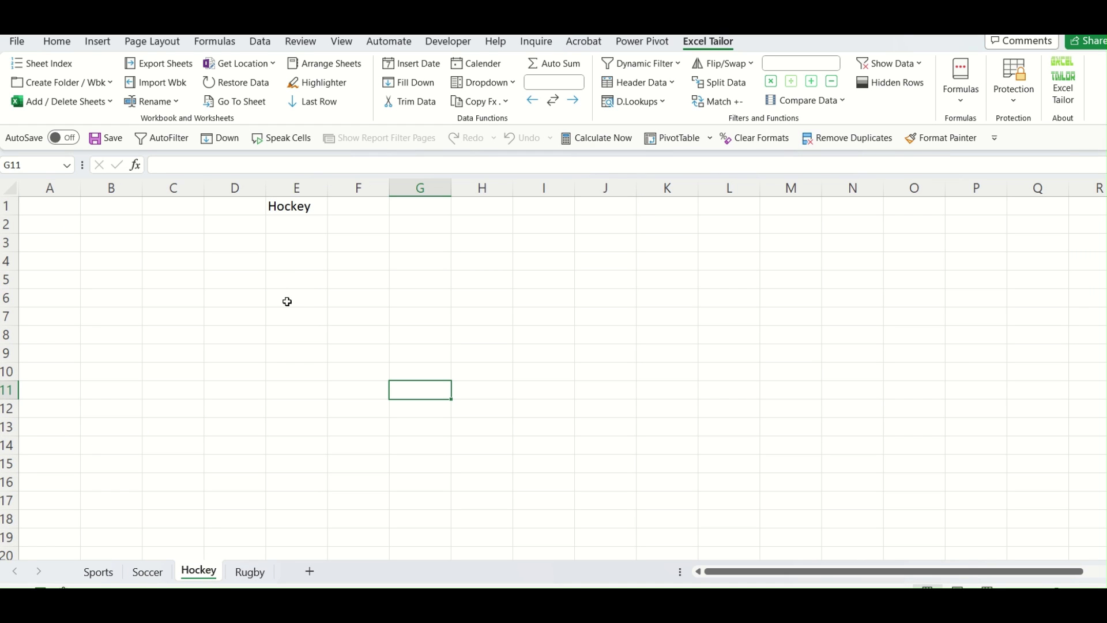
click(295, 209)
click(267, 573)
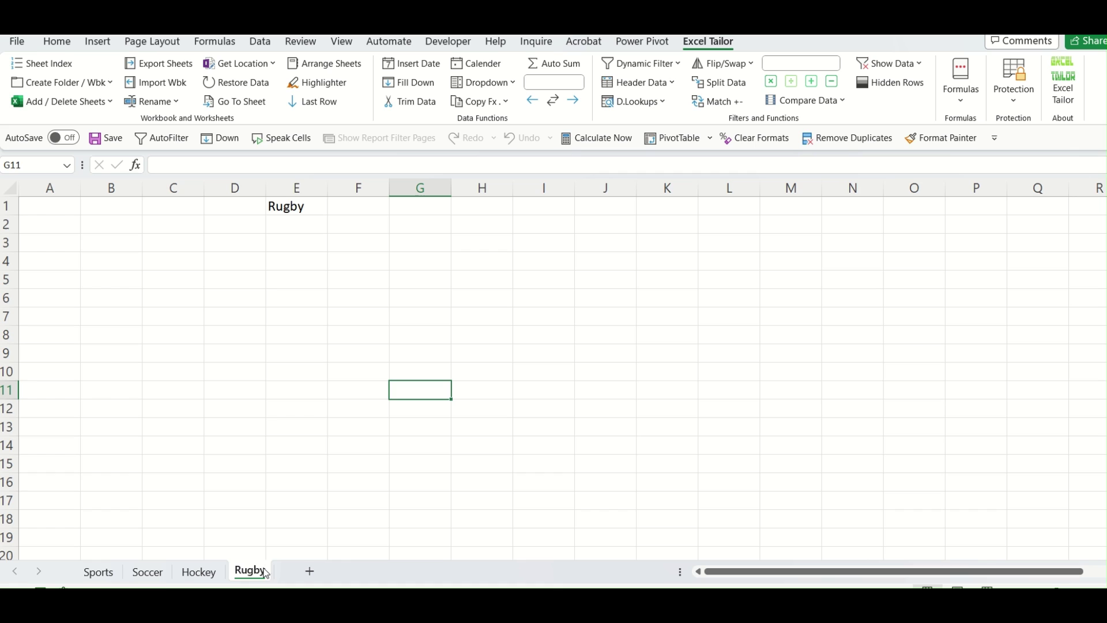
click(212, 573)
click(254, 569)
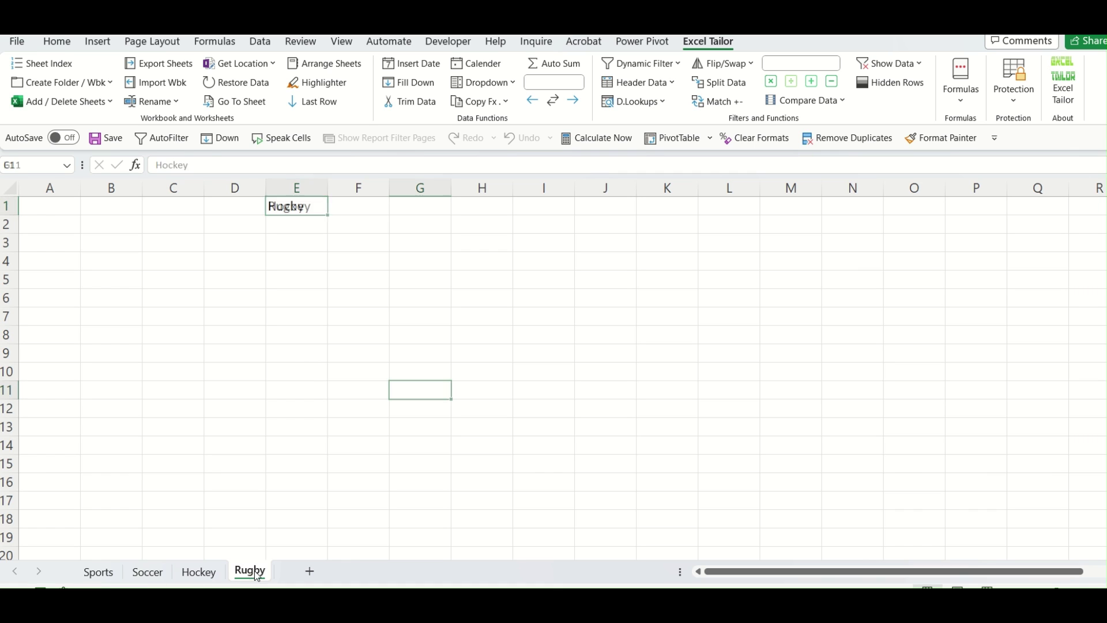
Step: Review the Soccer states B10:B16 on Sports, then regroup Soccer through Rugby
click(108, 576)
drag(126, 348, 130, 455)
click(130, 455)
click(147, 571)
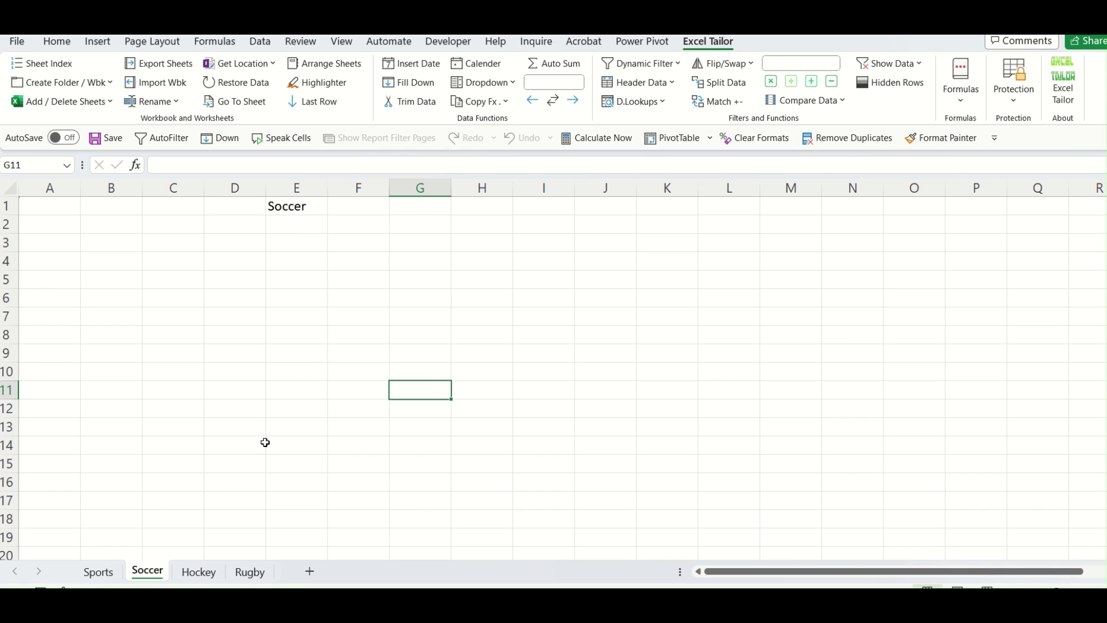
shift+click(253, 572)
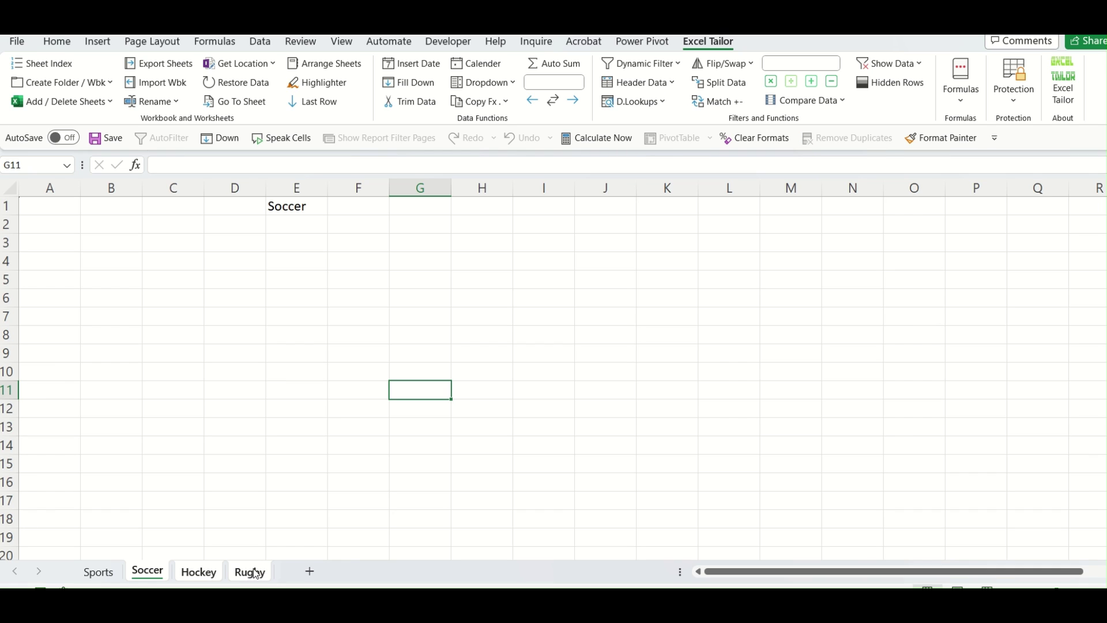
Step: Enter =XLOOKUP(E1,Sports!B9:D9,Sports!B10:D16) in Soccer!E2
click(301, 228)
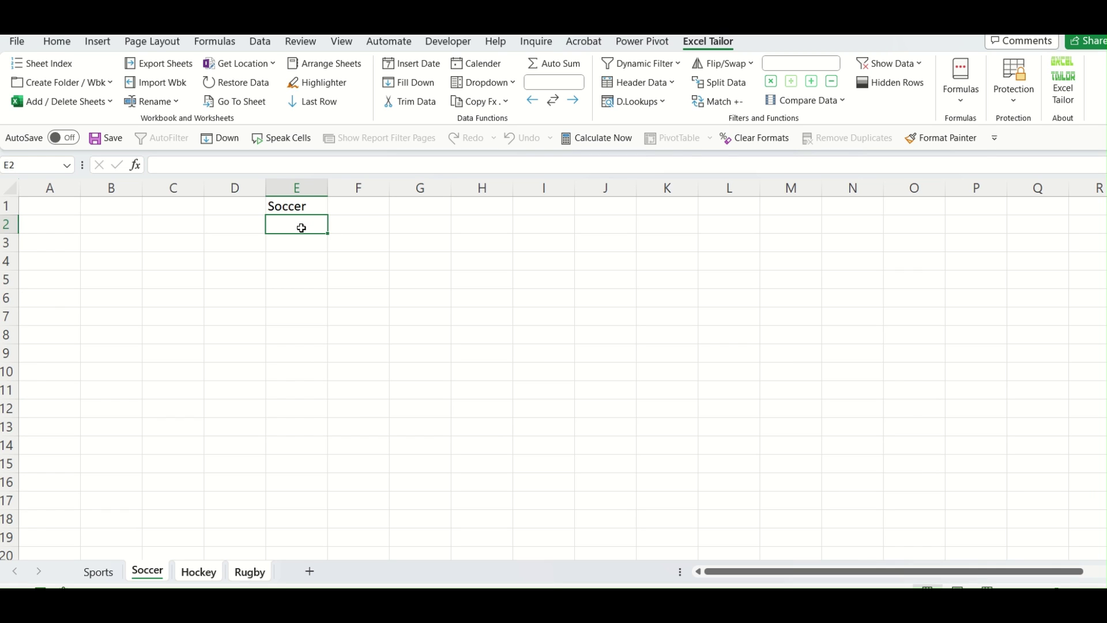
text(=x)
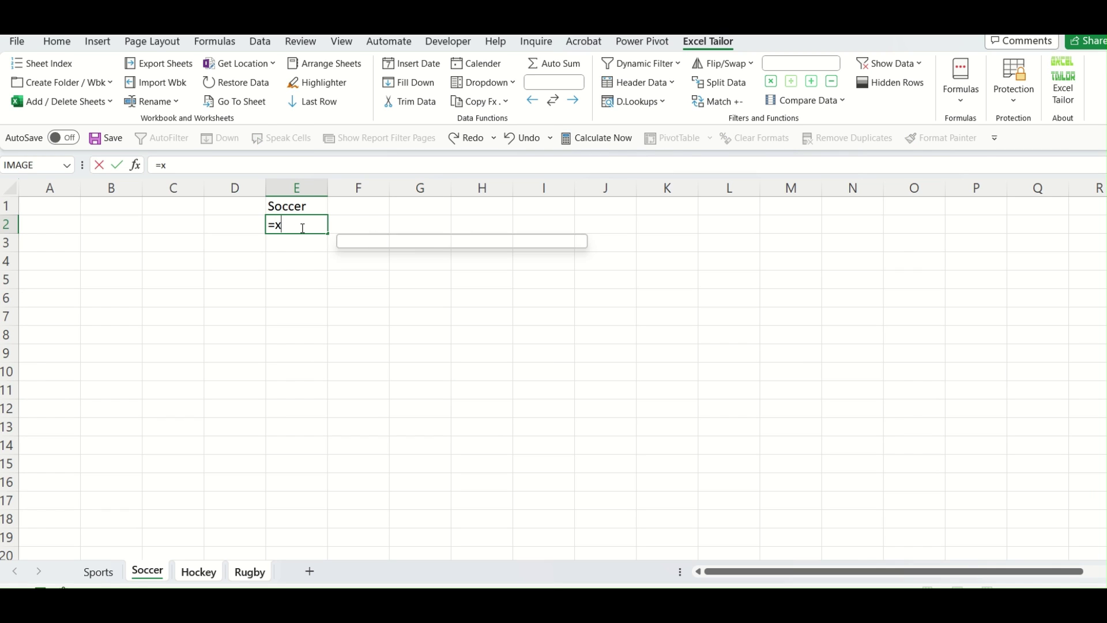
text(loo)
key(Tab)
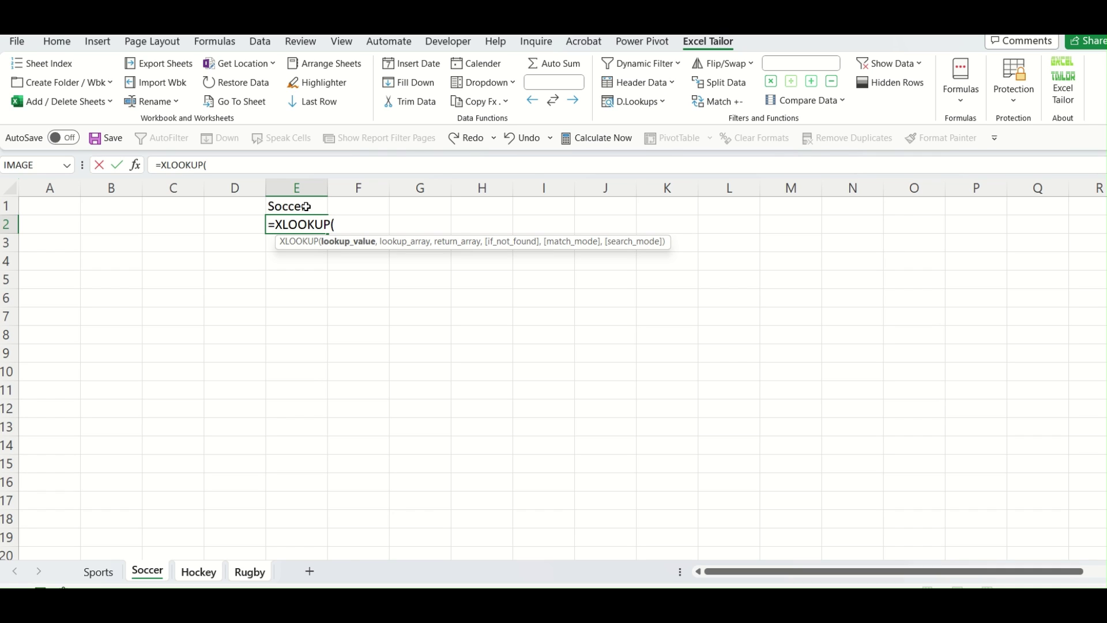
click(306, 207)
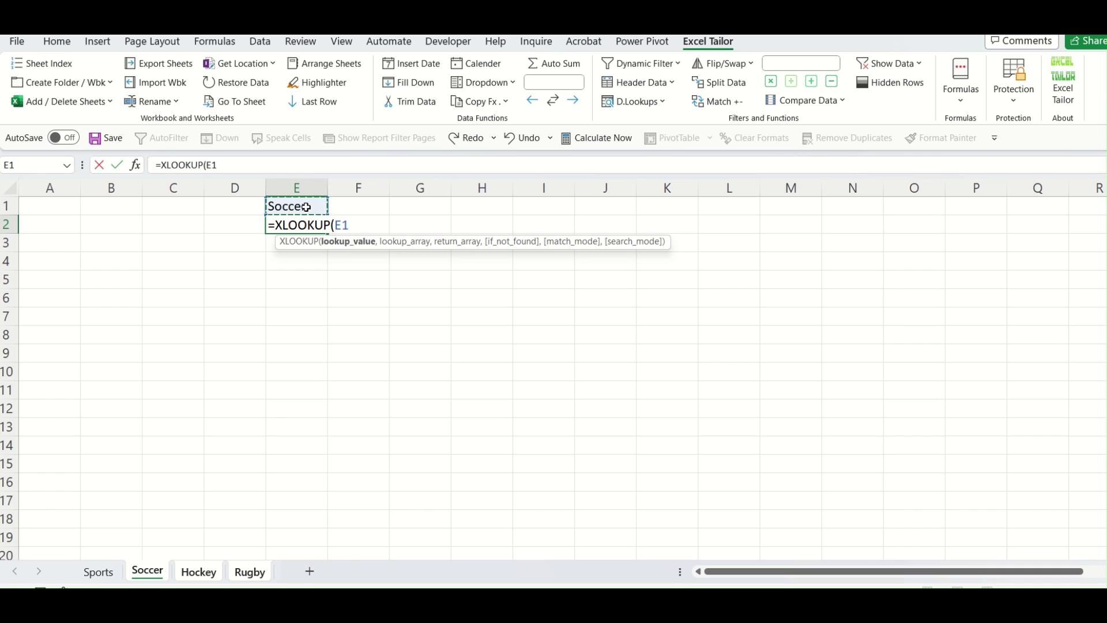
text(,)
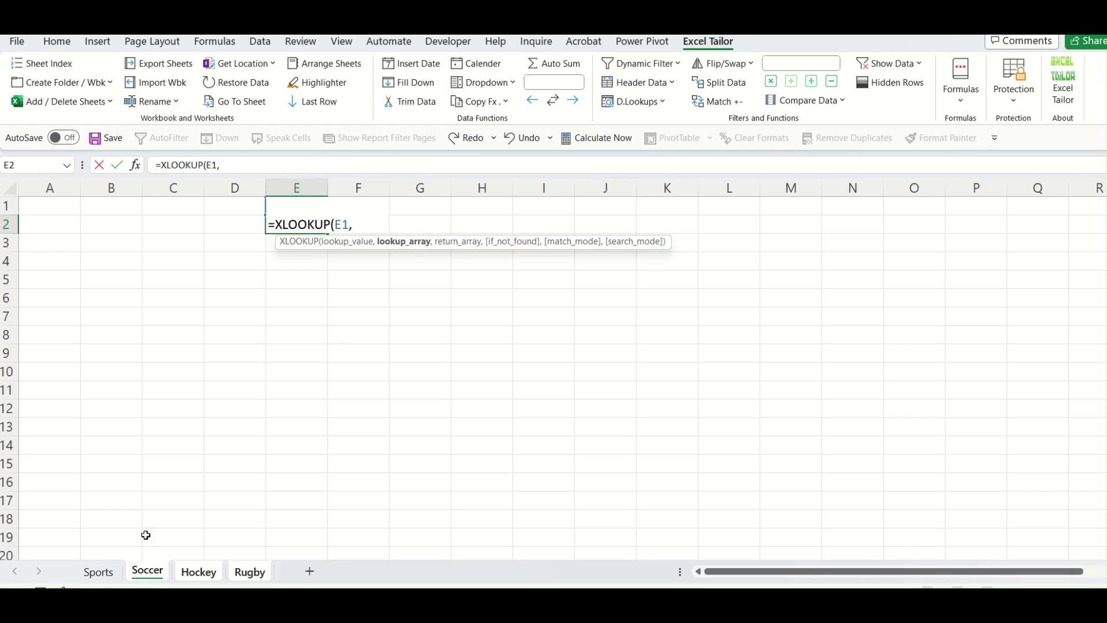
click(101, 571)
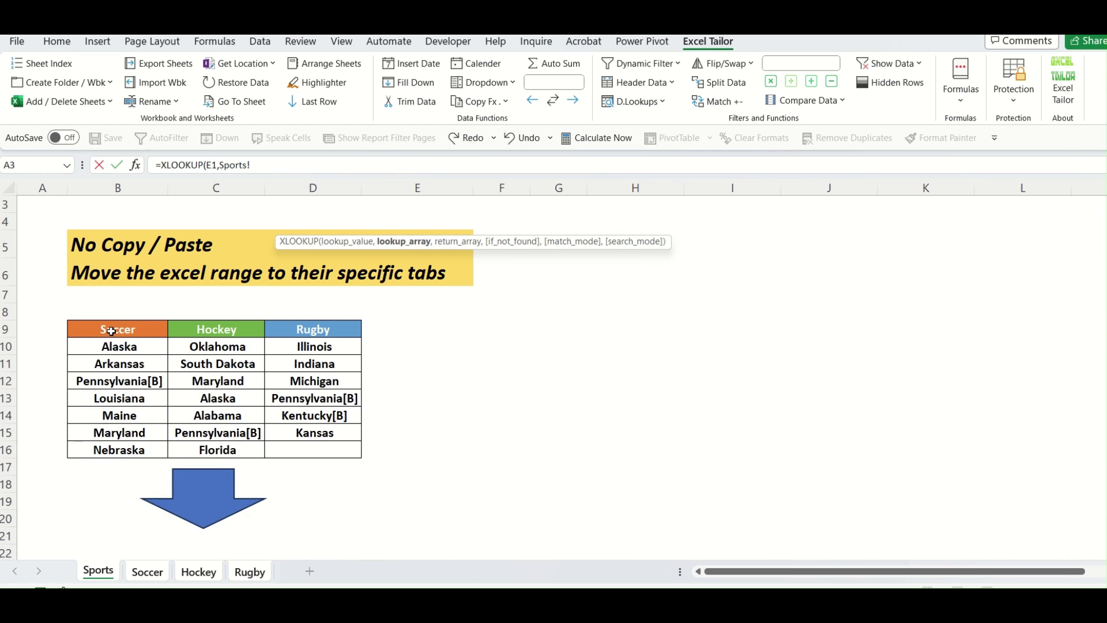
drag(112, 331, 275, 335)
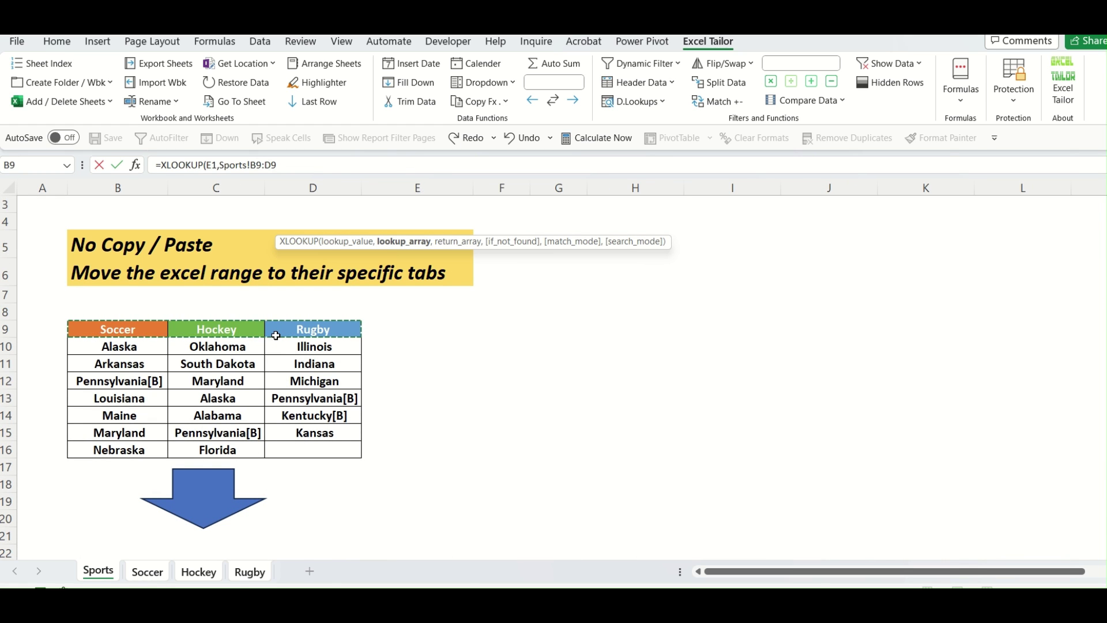
text(,)
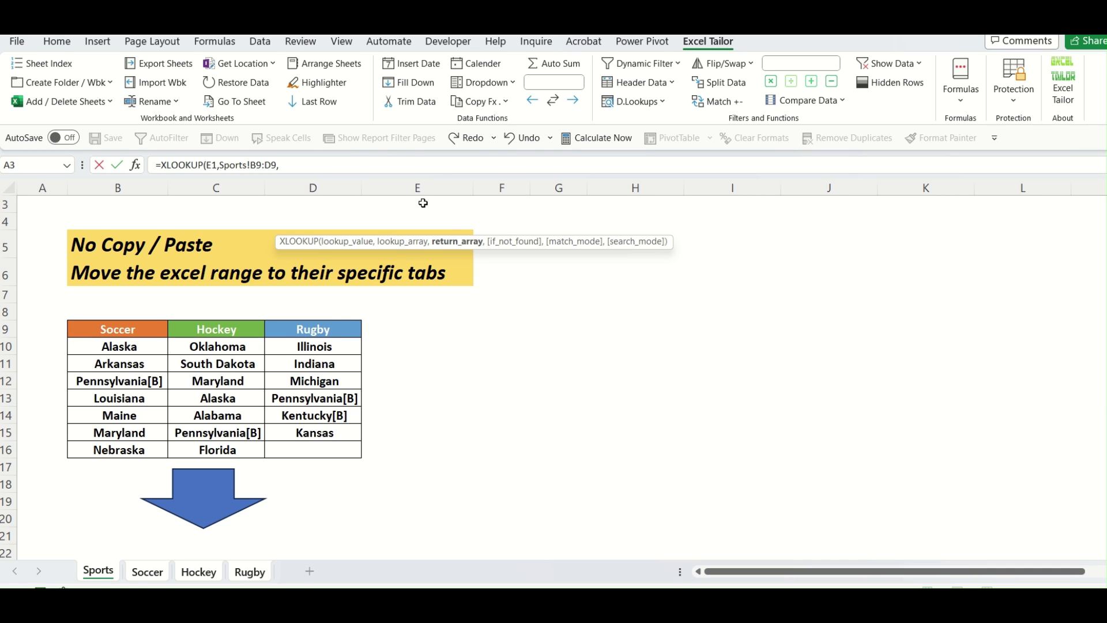
drag(128, 346, 301, 438)
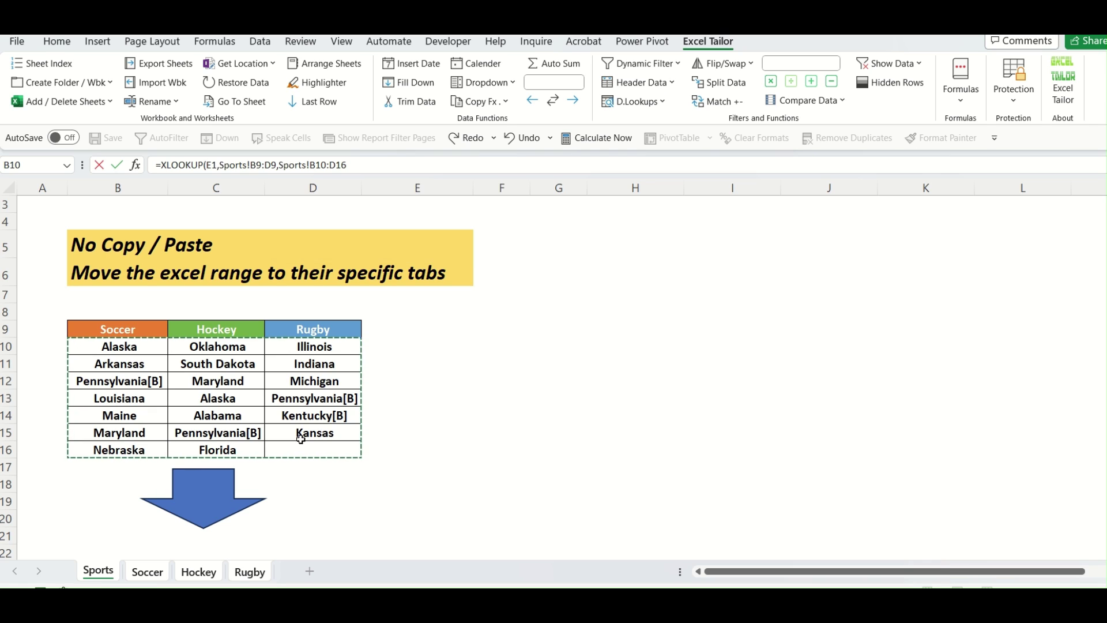
key(Return)
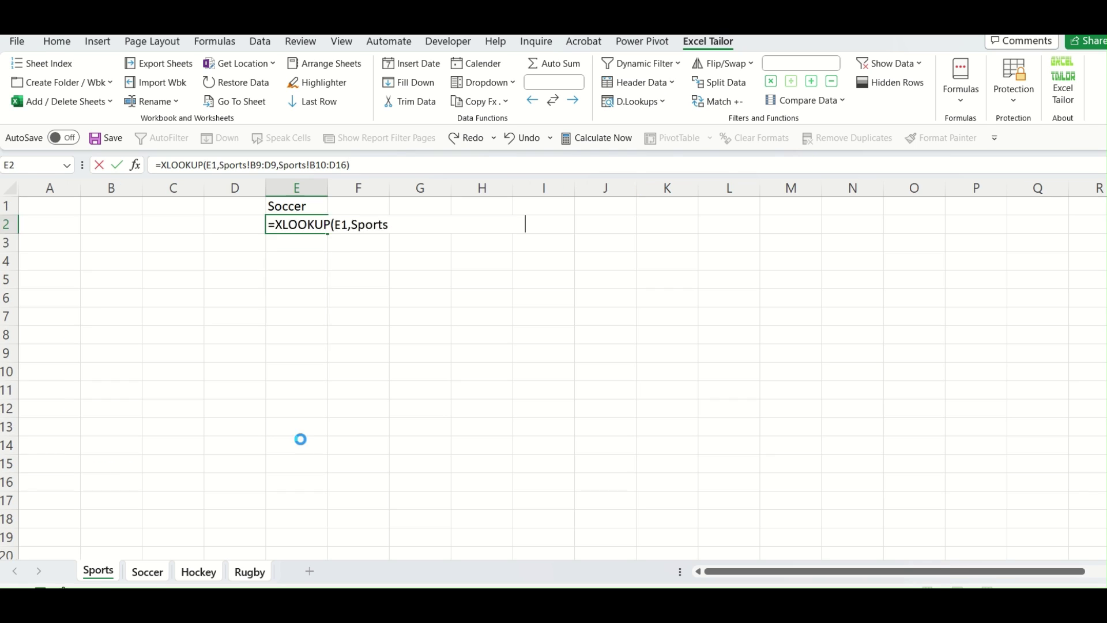
Step: Compare the Soccer sheet's spilled states with the Soccer column on Sports
click(431, 265)
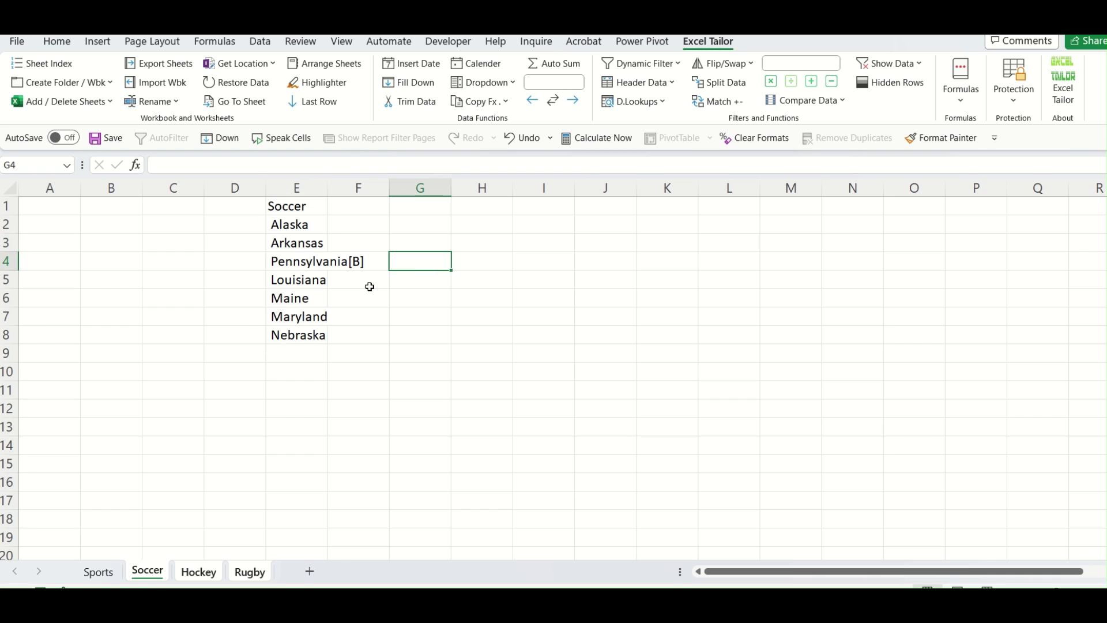
click(299, 208)
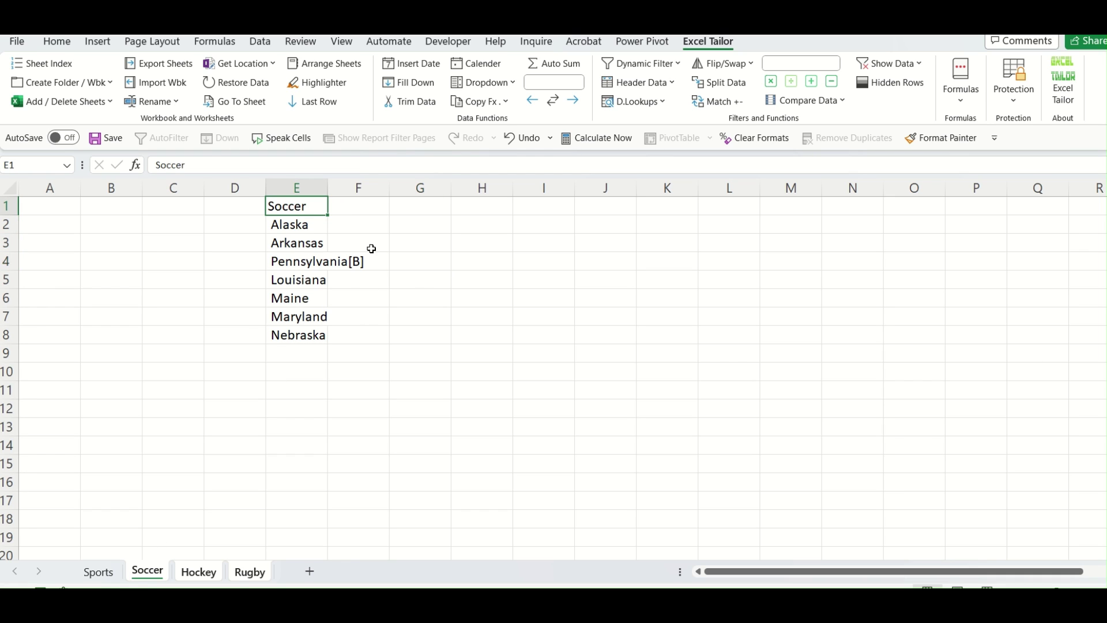
click(108, 574)
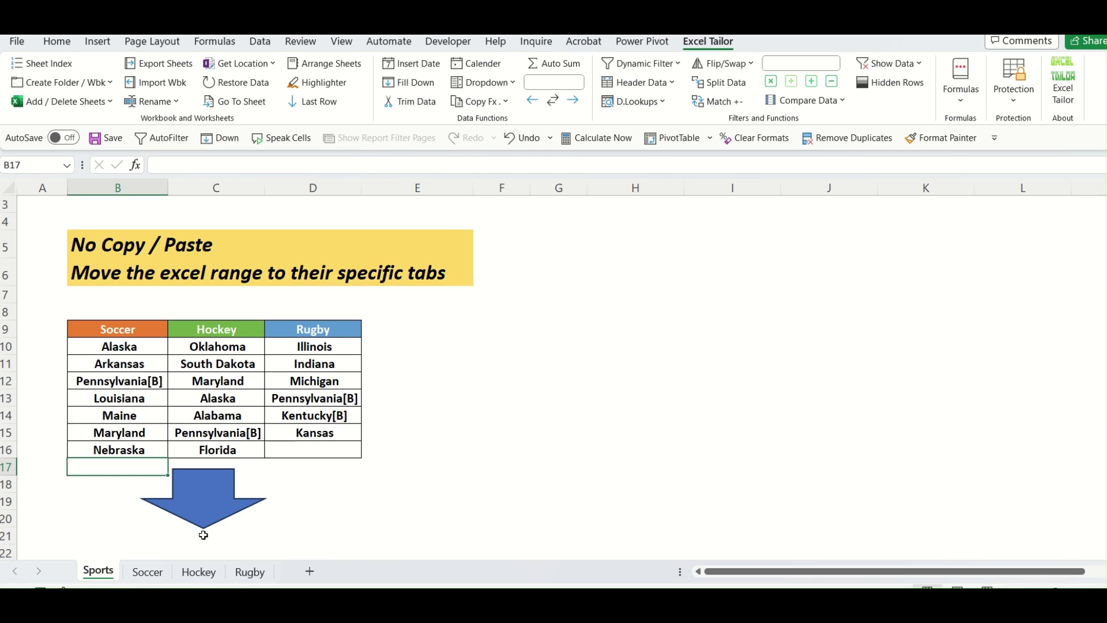
click(452, 519)
drag(136, 346, 124, 445)
click(167, 570)
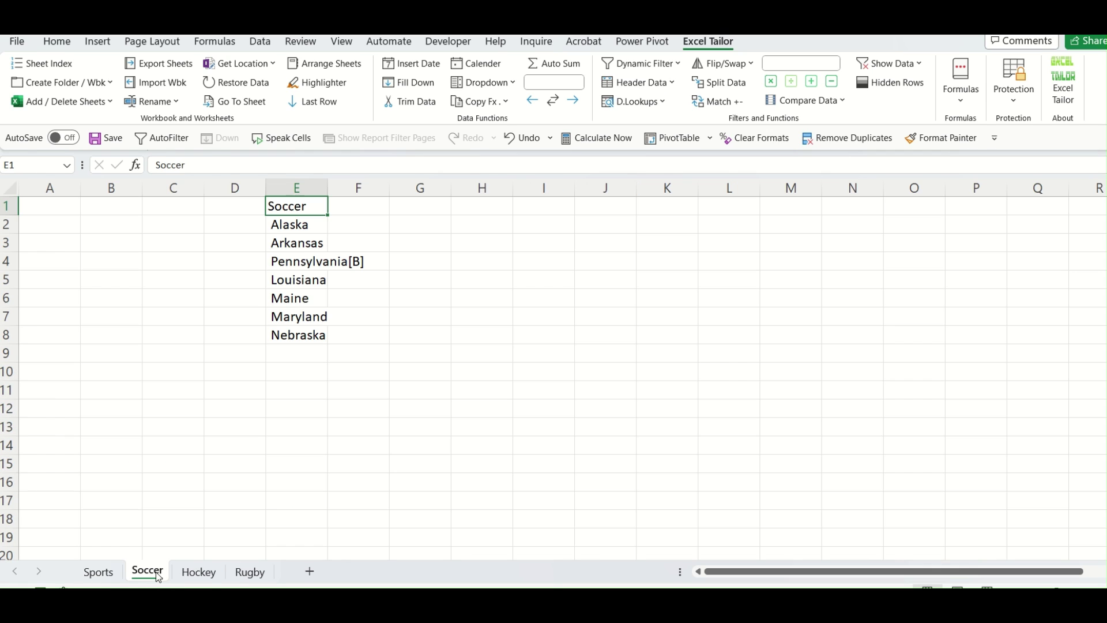
Step: Compare the Hockey states in E2:E8 with the Hockey column on Sports
click(196, 573)
click(420, 445)
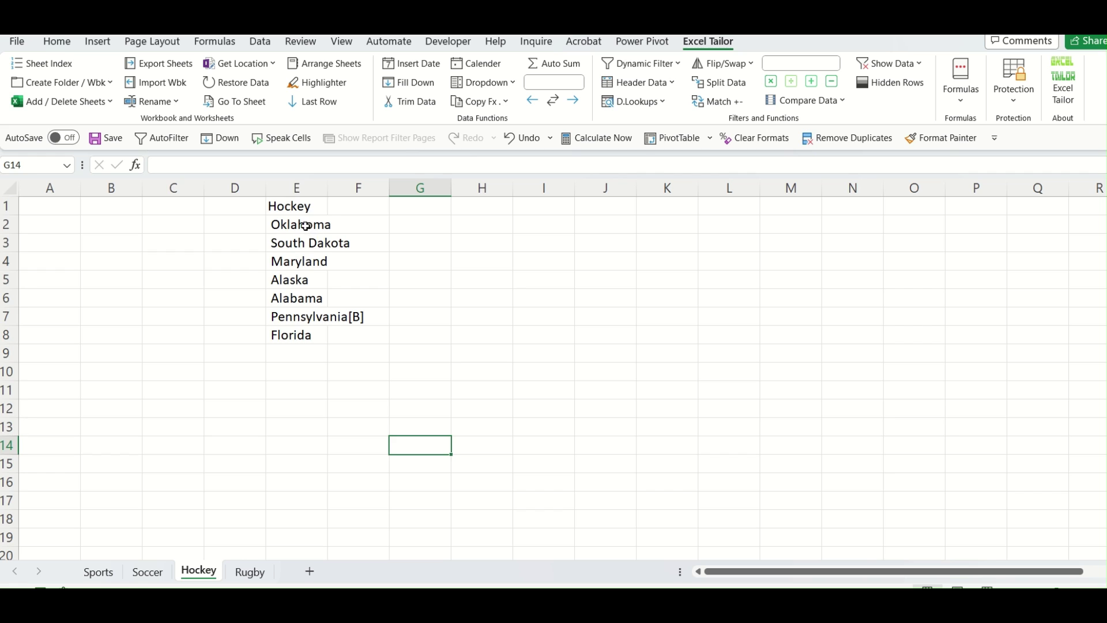
drag(305, 225, 297, 335)
click(499, 388)
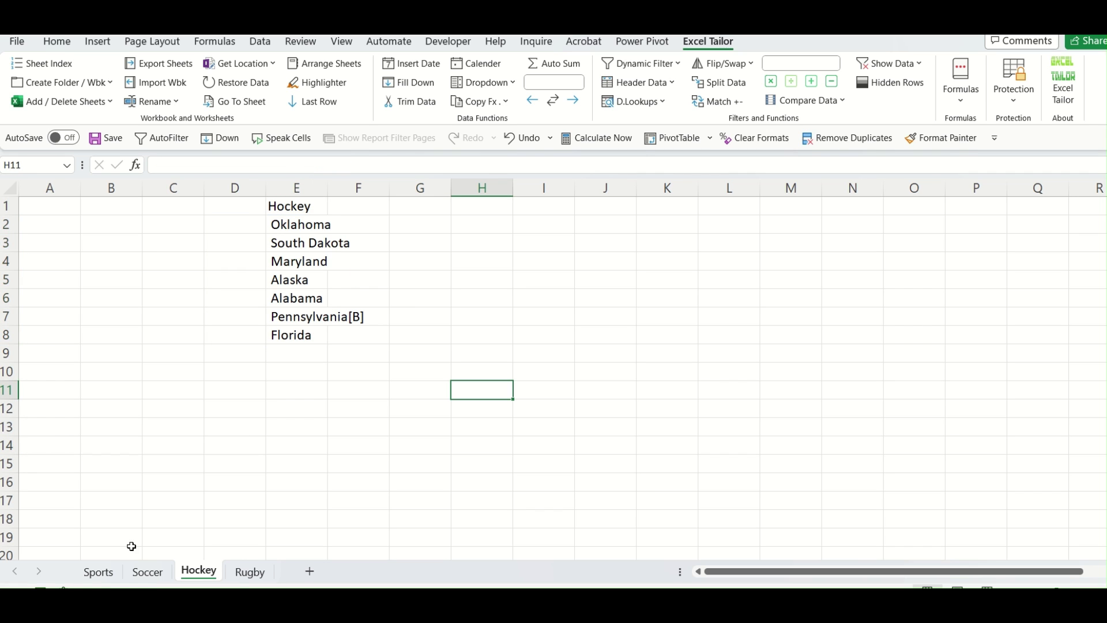
click(113, 569)
drag(242, 345, 241, 450)
click(510, 484)
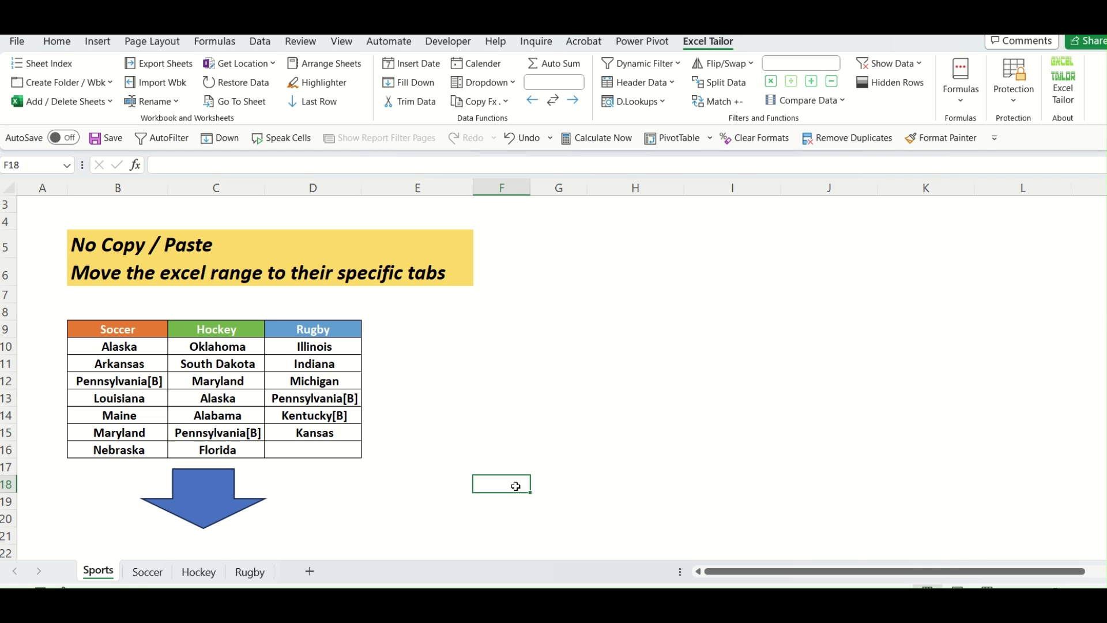
Step: Compare Rugby's spilled states with D10:D16 on Sports, tracing the 0 to empty D16
click(258, 576)
drag(303, 224, 299, 337)
click(544, 371)
click(357, 261)
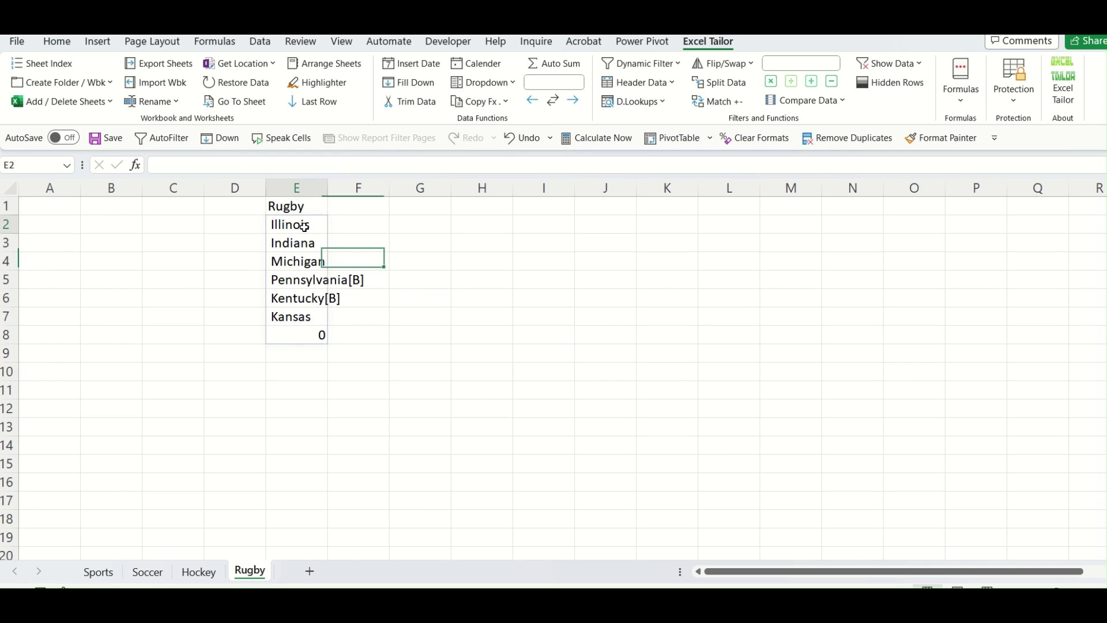
click(296, 224)
click(116, 566)
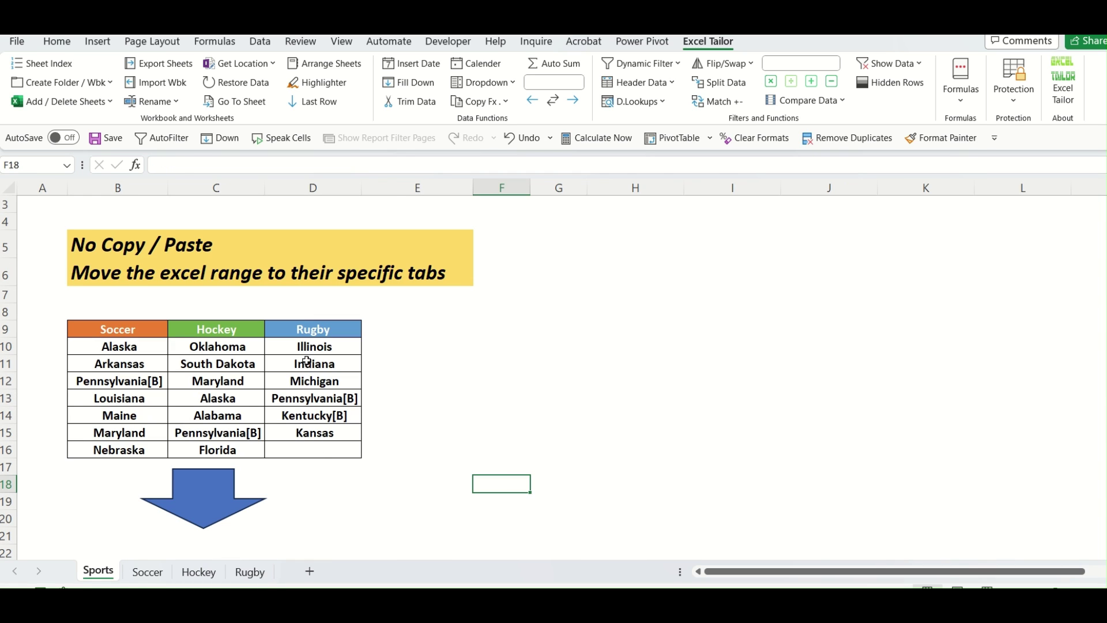
drag(309, 346, 315, 449)
click(420, 465)
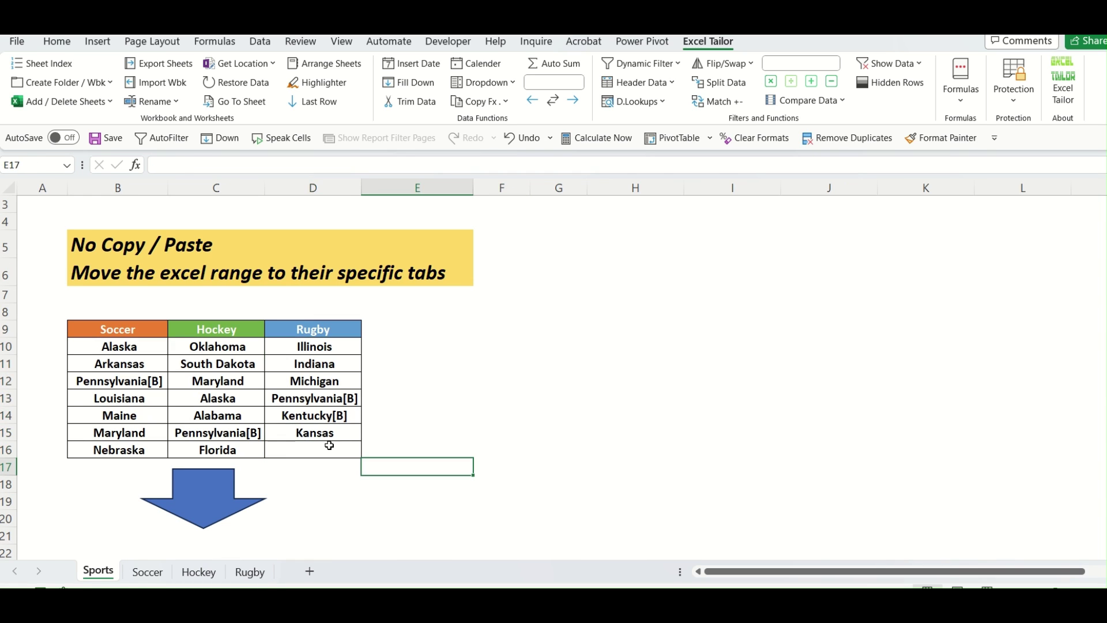
click(329, 445)
click(263, 575)
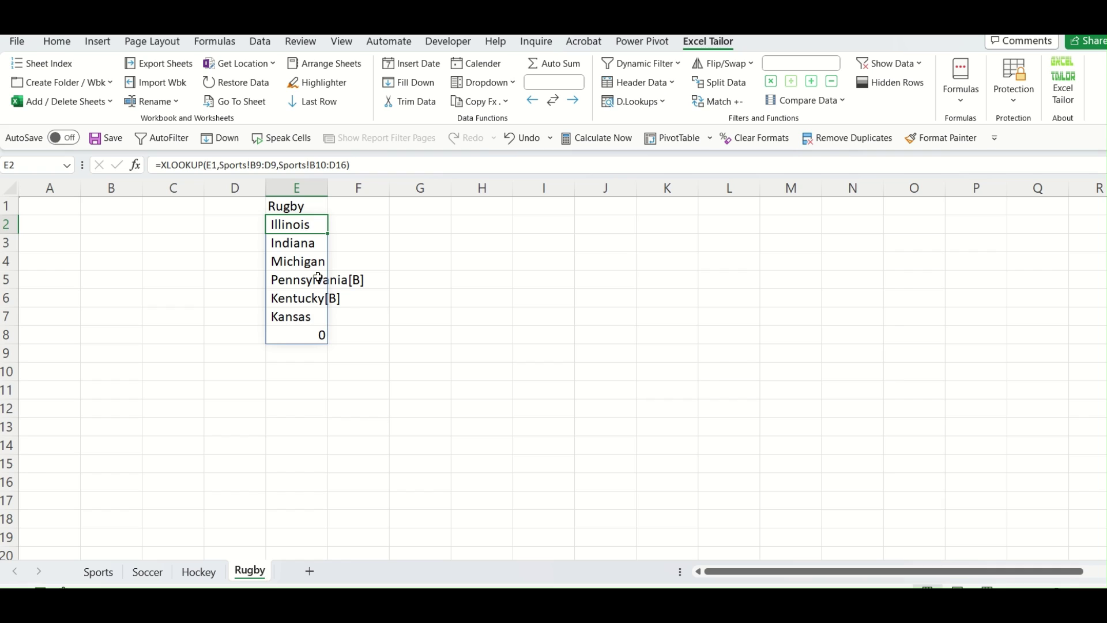
click(299, 335)
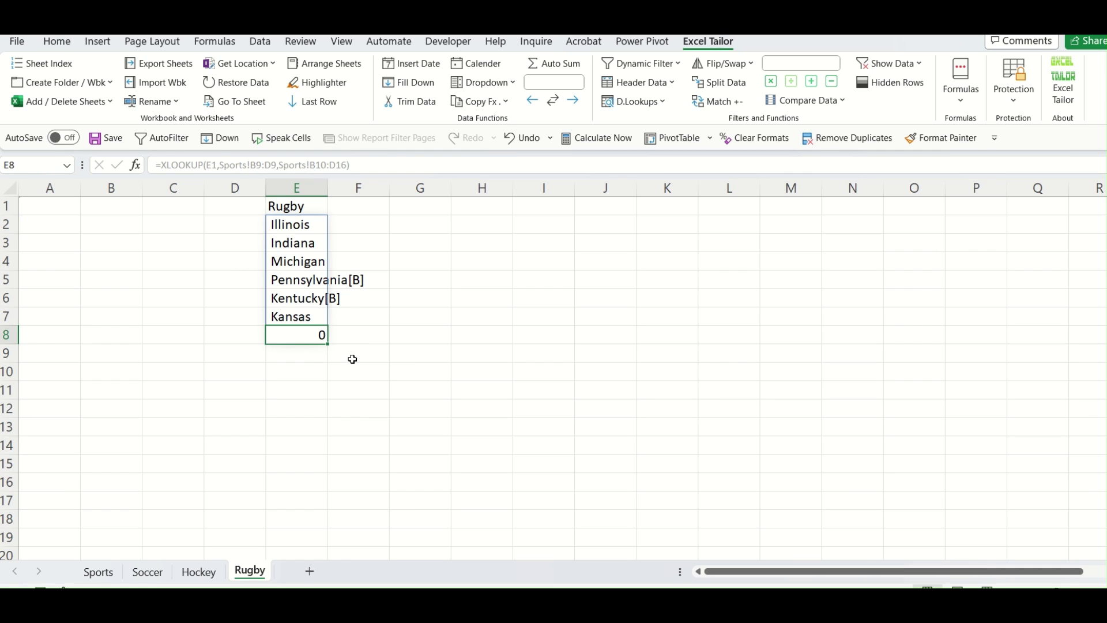
Step: Select the Rugby heading in E1, then switch back to the Sports sheet
click(297, 206)
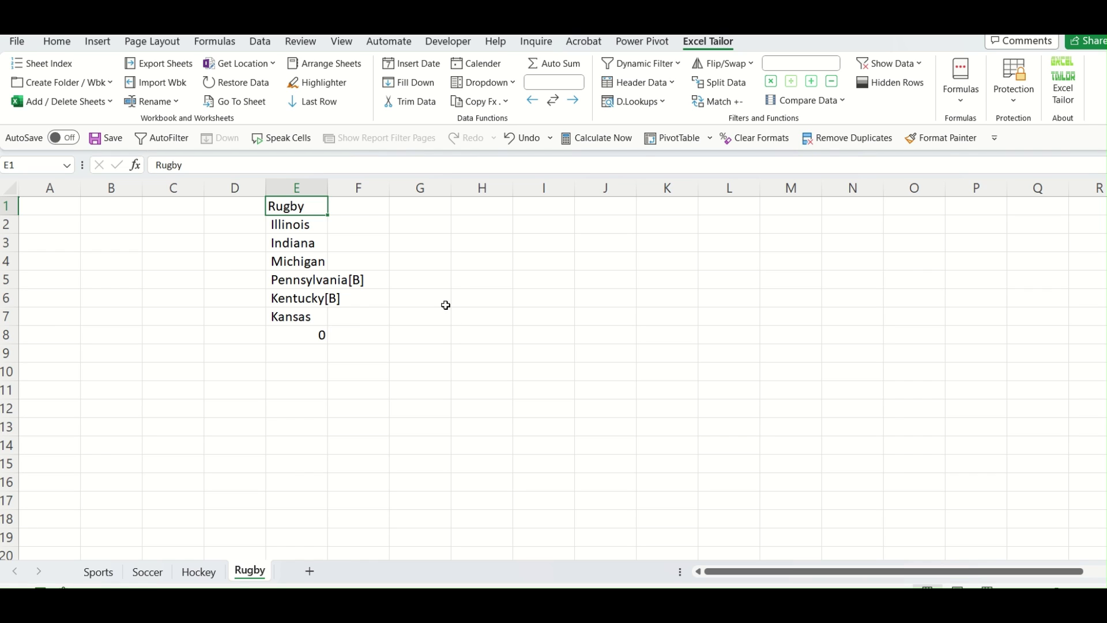
click(91, 572)
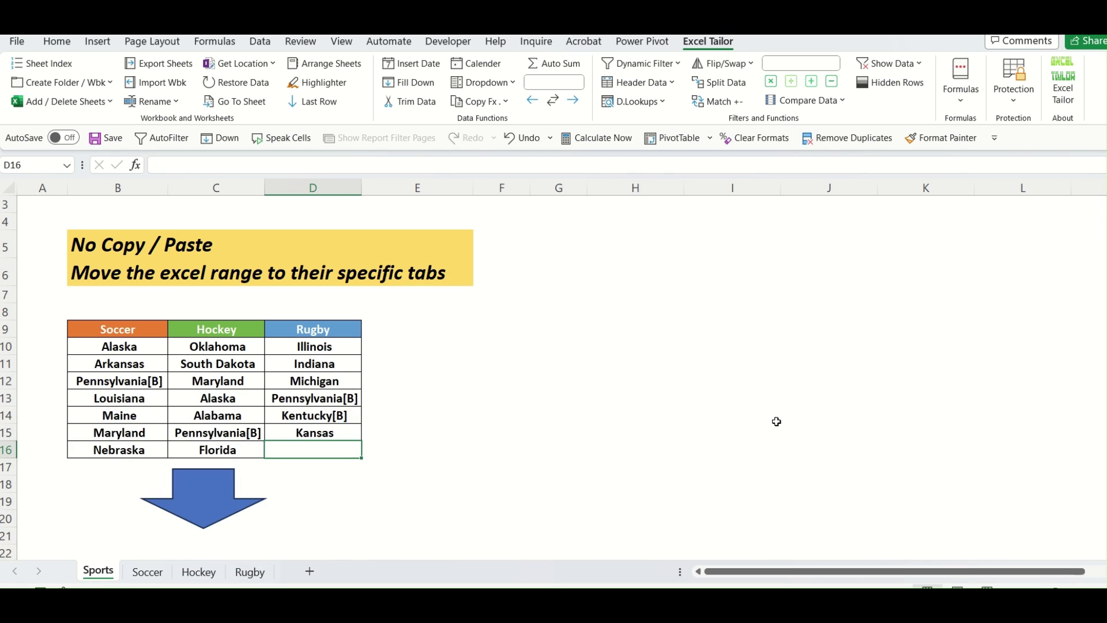